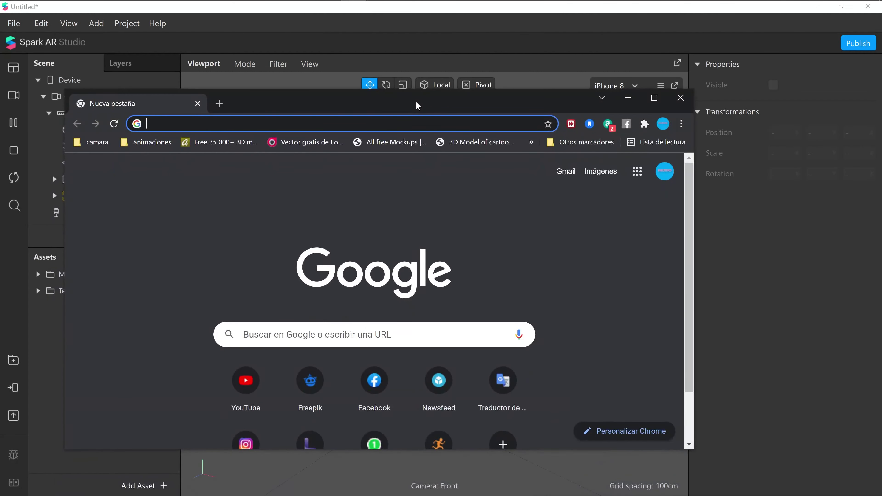
- Maximize Chrome, search 'spark ar toolkit' and open the Spark AR Toolkit for Blender article
{"action": "double_click", "coordinate": [416, 102]}
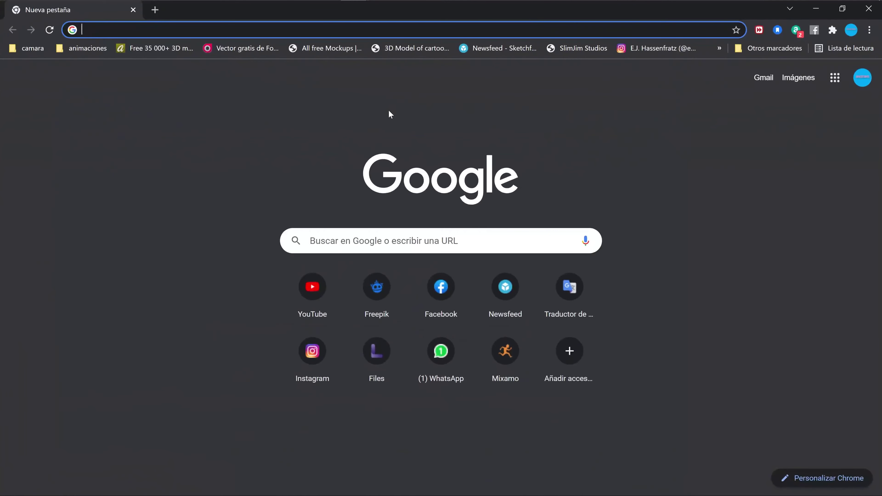
{"action": "left_click", "coordinate": [553, 31]}
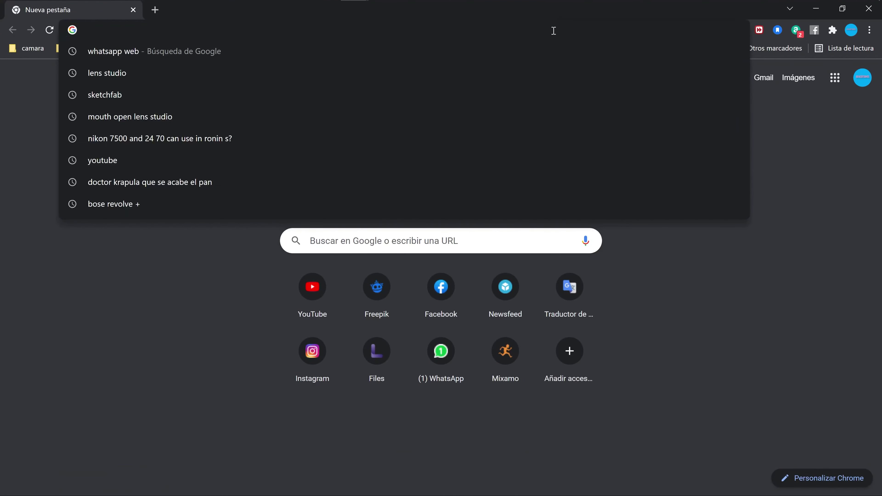
{"action": "type", "text": "sparkar.facebook.com"}
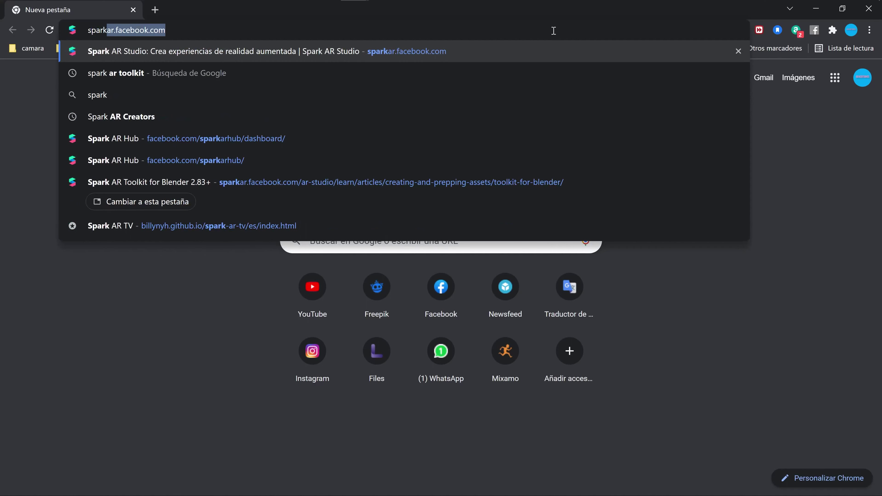
{"action": "left_click", "coordinate": [133, 73]}
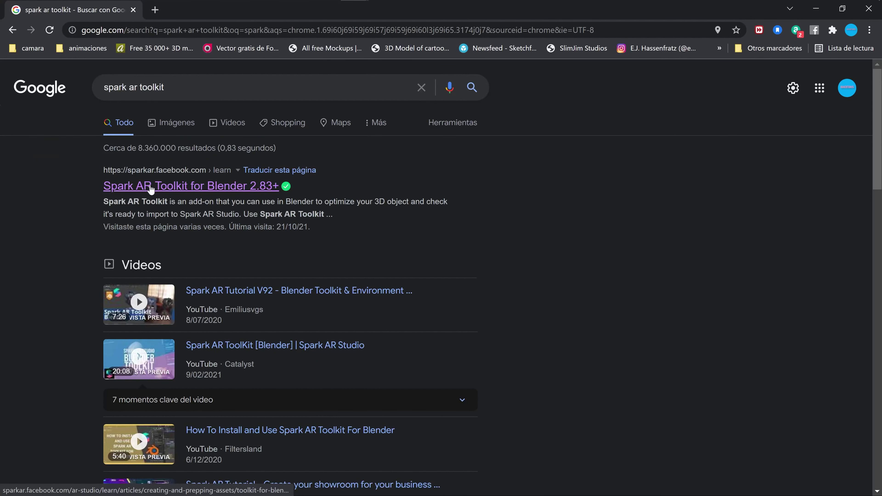
{"action": "left_click", "coordinate": [211, 187]}
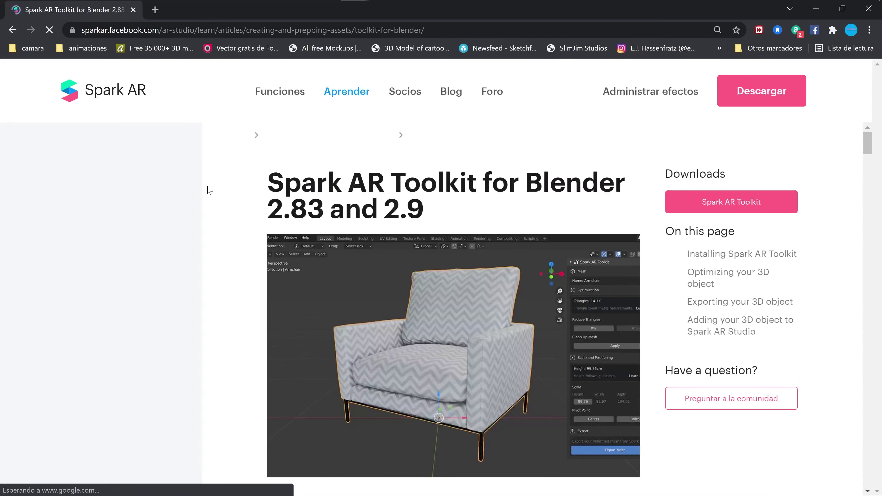
- Start the Spark AR Toolkit zip download to Downloads, then cancel since it already exists
{"action": "left_click", "coordinate": [715, 197]}
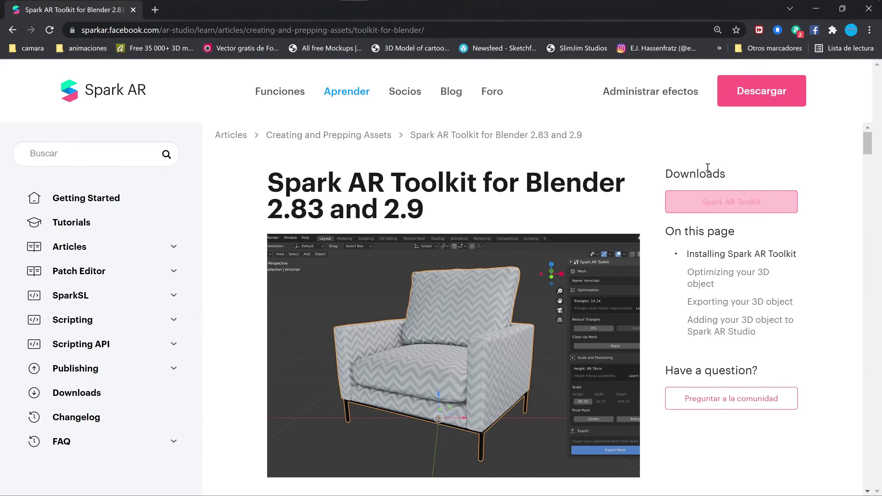
{"action": "left_click", "coordinate": [718, 198]}
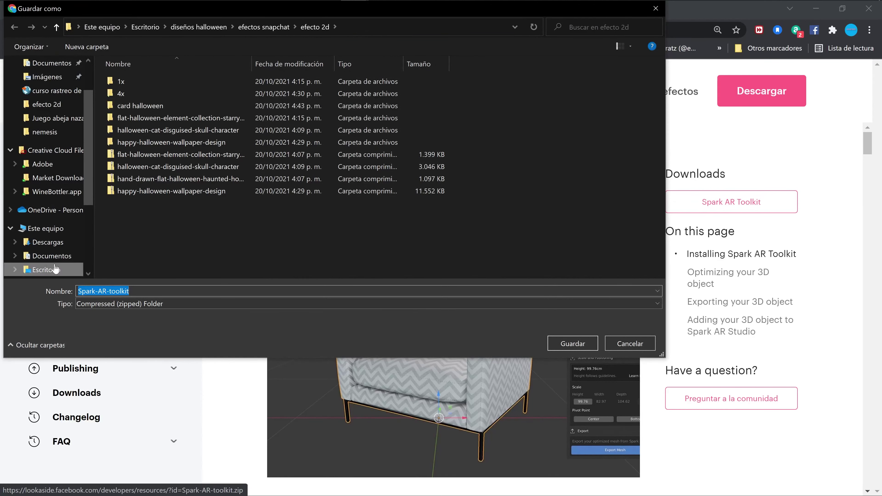
{"action": "left_click", "coordinate": [53, 242]}
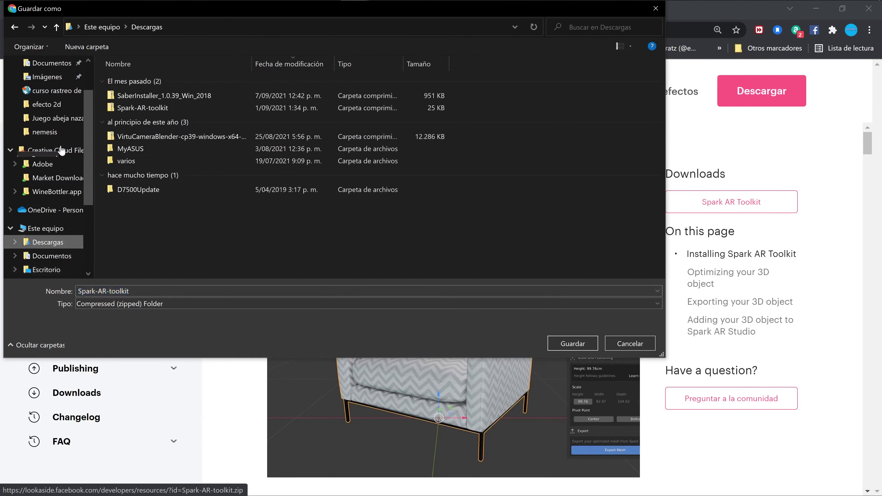
{"action": "left_click", "coordinate": [583, 335]}
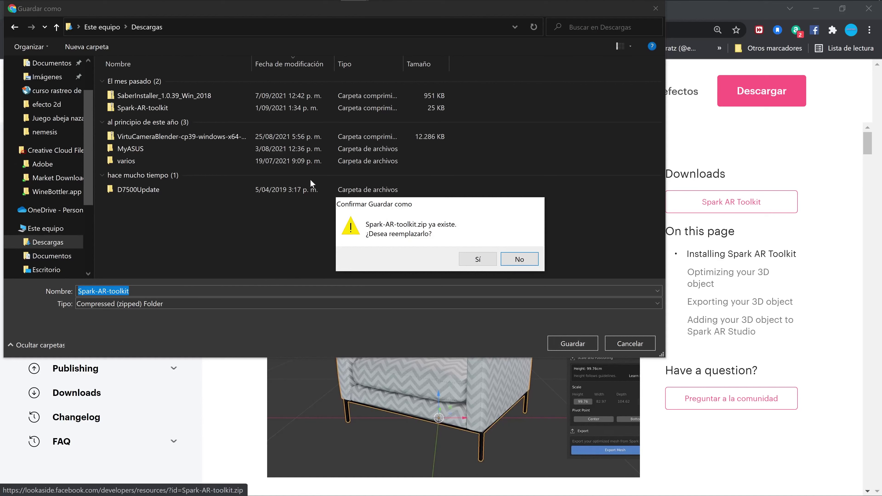
{"action": "left_click", "coordinate": [524, 260]}
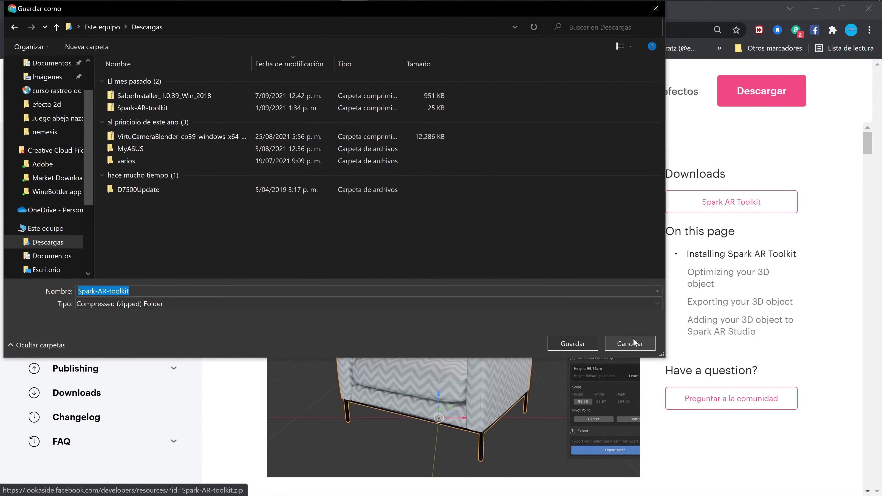
{"action": "left_click", "coordinate": [636, 342]}
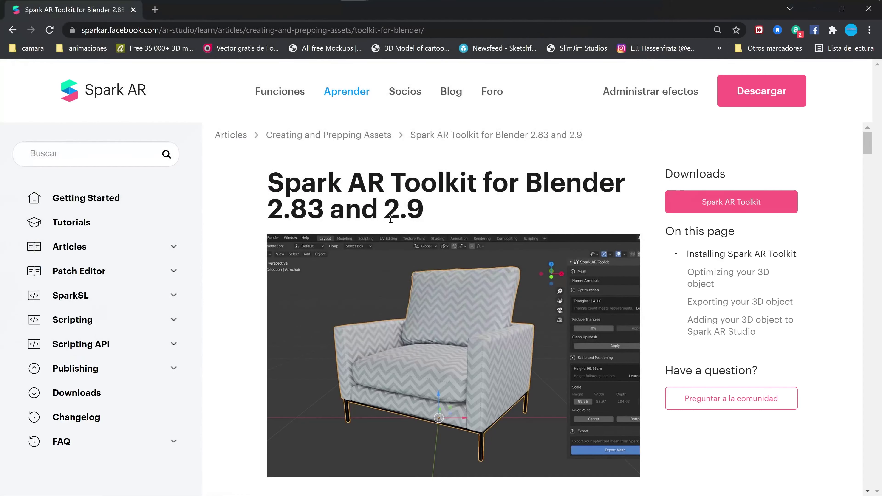
{"action": "mouse_move", "coordinate": [184, 2]}
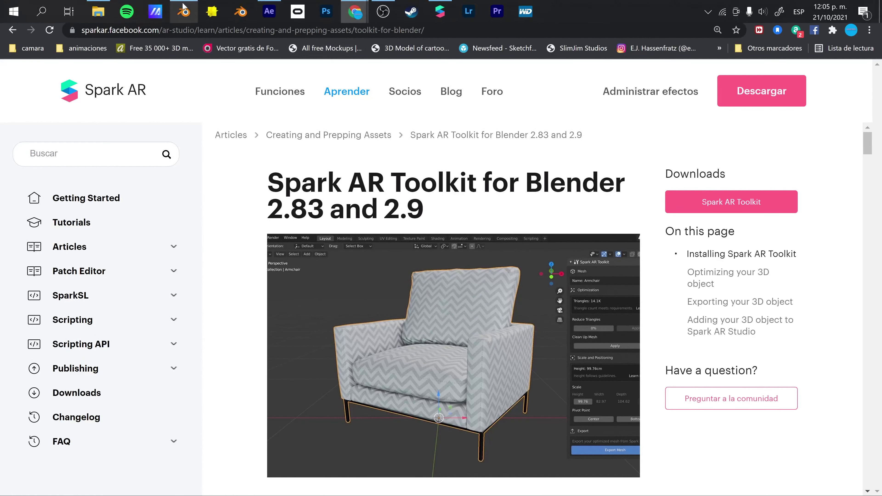
- Bring Blender forward and show Preferences on the Add-ons section
{"action": "left_click", "coordinate": [184, 11]}
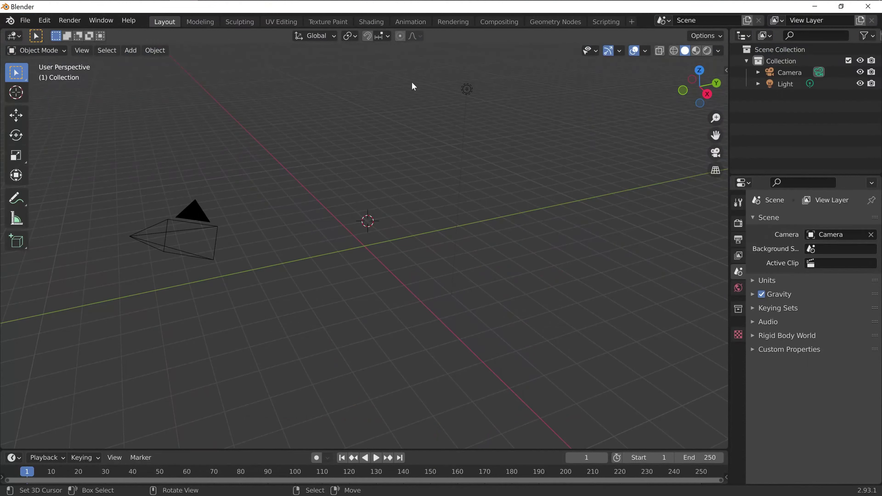
{"action": "left_click", "coordinate": [46, 21]}
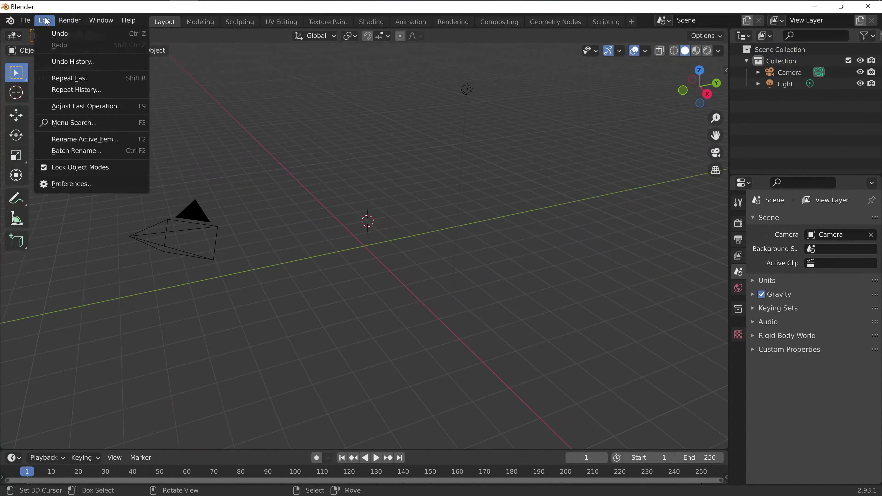
{"action": "left_click", "coordinate": [77, 185]}
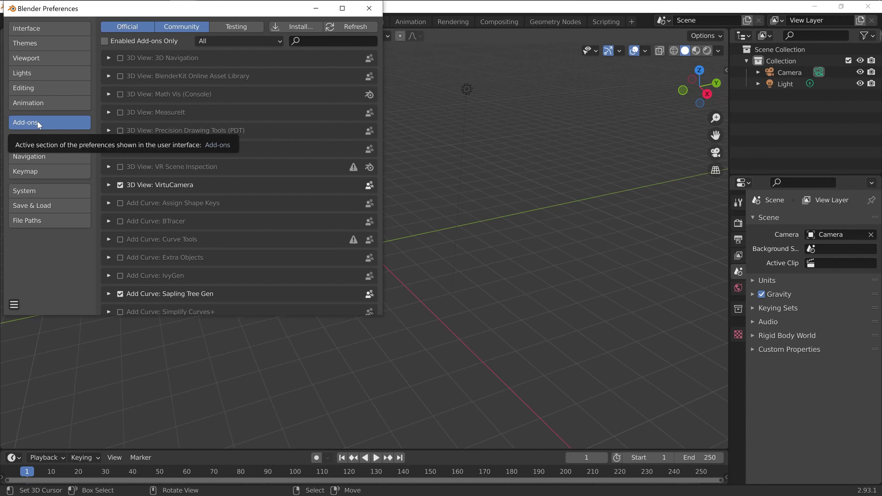
- Install Spark-AR-toolkit.zip from the Downloads folder as a Blender add-on
{"action": "left_click", "coordinate": [298, 28]}
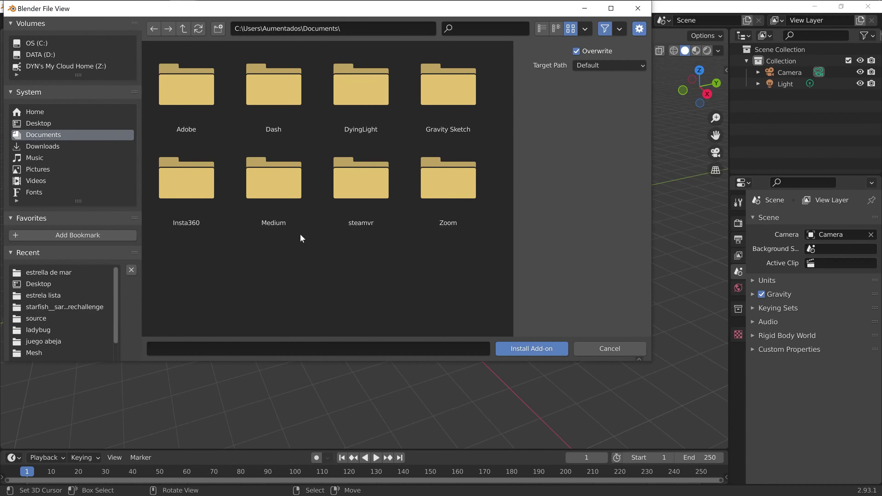
{"action": "left_click", "coordinate": [41, 124]}
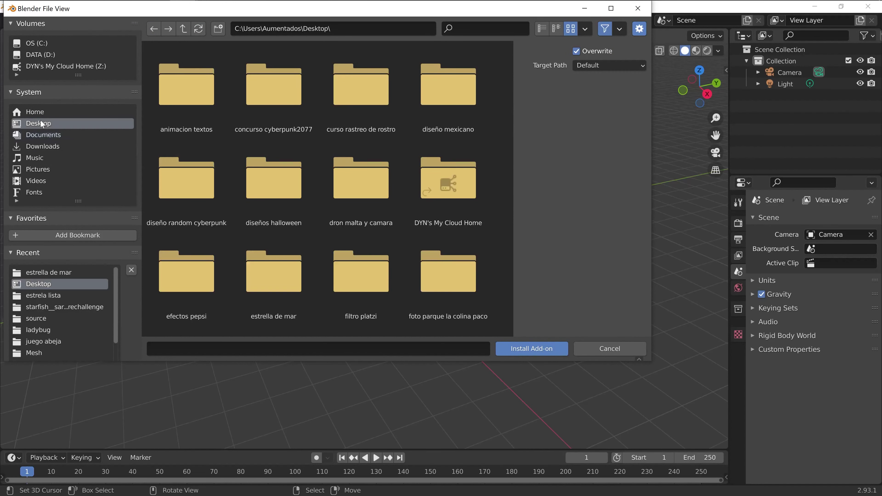
{"action": "left_click", "coordinate": [40, 147]}
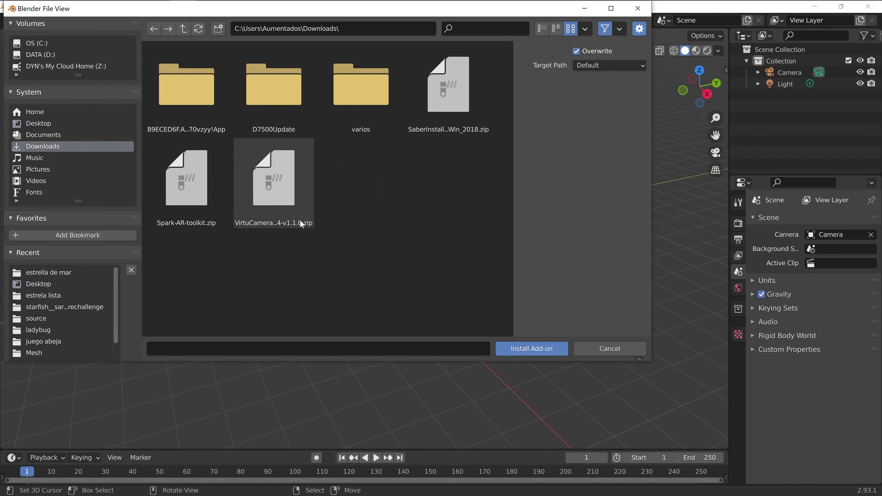
{"action": "left_click", "coordinate": [182, 218]}
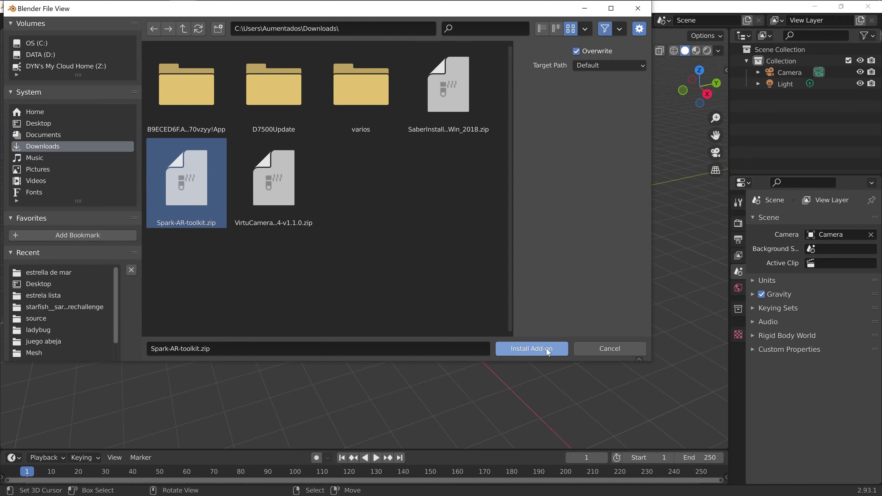
{"action": "left_click", "coordinate": [612, 350]}
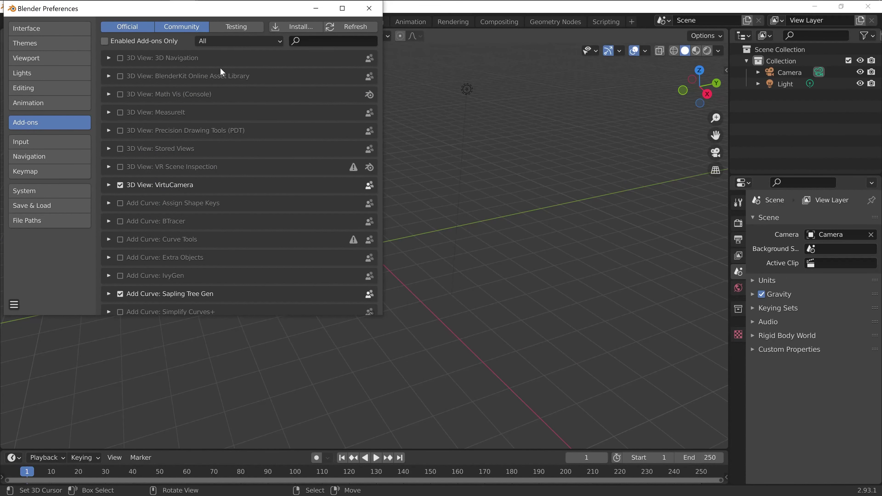
- Filter add-ons by 'spark', enable Import-Export: Spark AR Toolkit, and close Preferences
{"action": "left_click", "coordinate": [325, 41]}
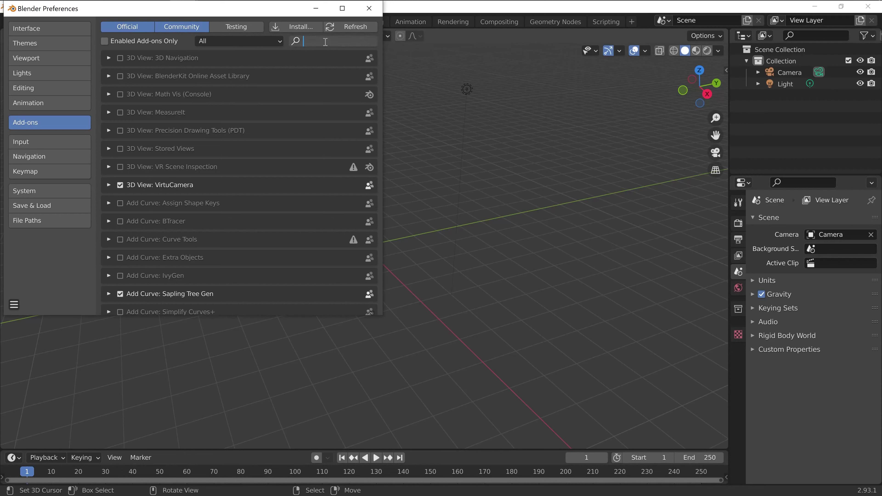
{"action": "type", "text": "t"}
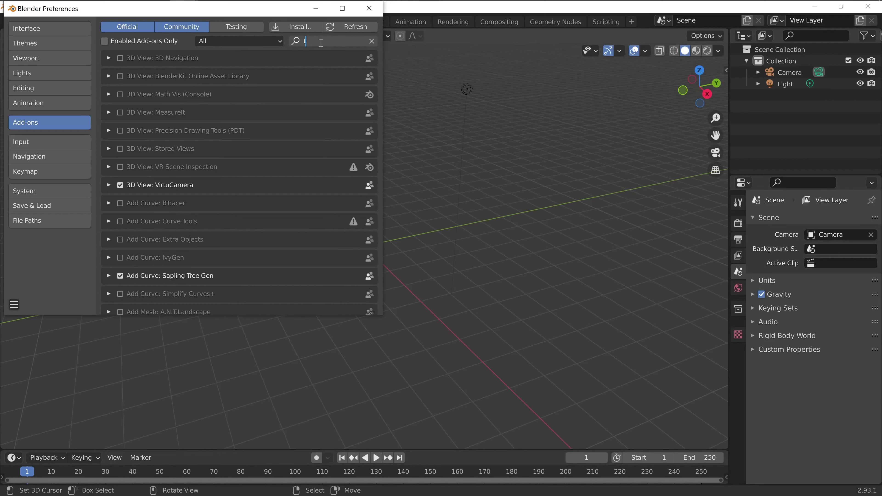
{"action": "type", "text": "o"}
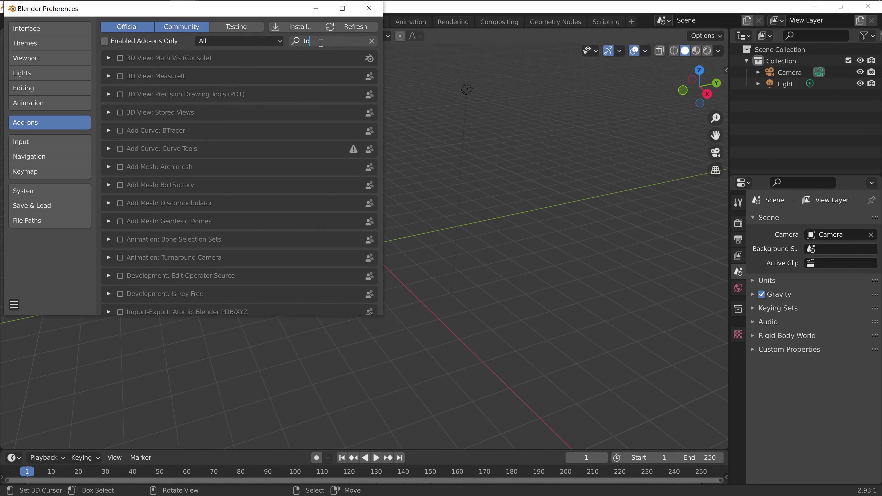
{"action": "type", "text": "ol"}
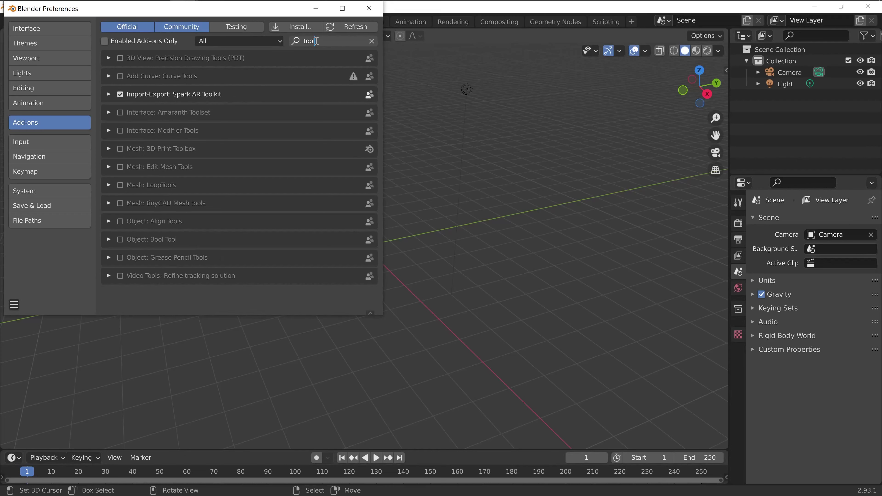
{"action": "key", "text": "BackSpace"}
{"action": "key", "text": "BackSpace"}
{"action": "key", "text": "BackSpace"}
{"action": "type", "text": "spark"}
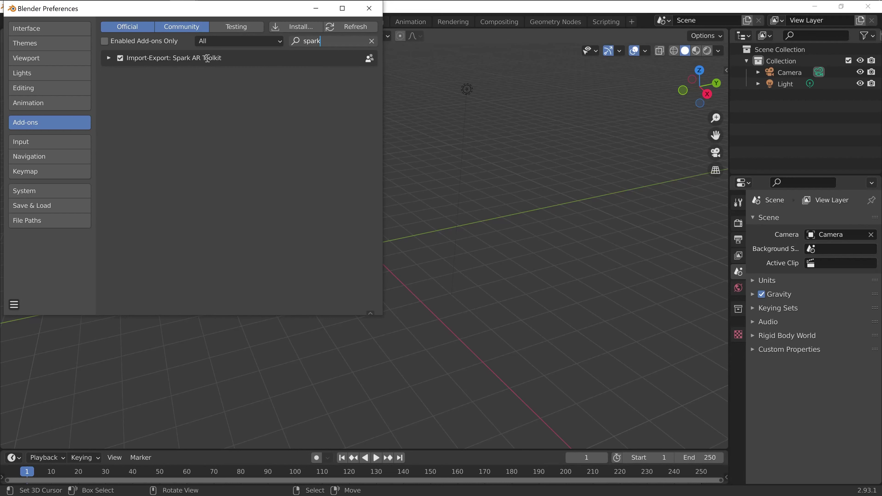
{"action": "left_click", "coordinate": [120, 58]}
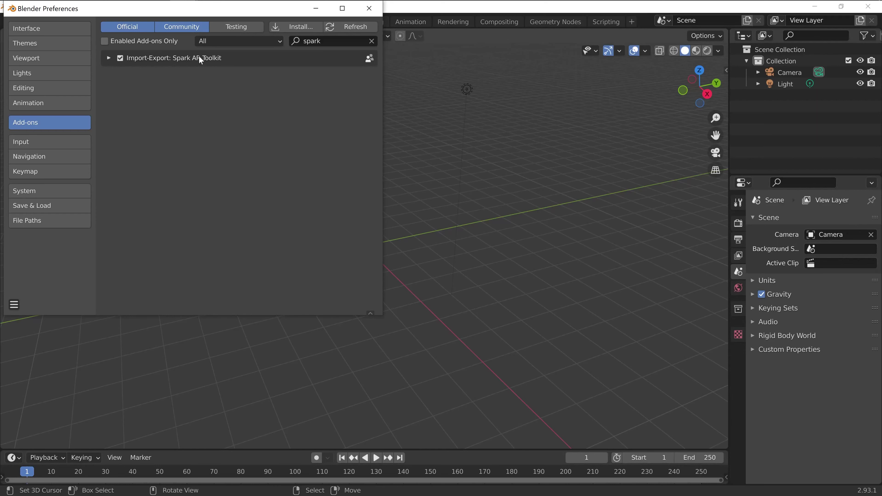
{"action": "left_click", "coordinate": [377, 12]}
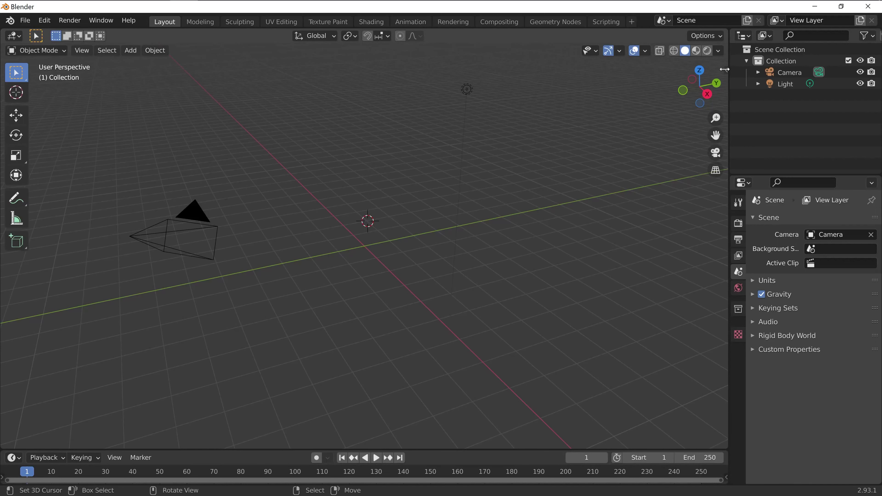
- Show the Spark AR Toolkit tab in the viewport sidebar and begin a File > Import
{"action": "left_click", "coordinate": [725, 70]}
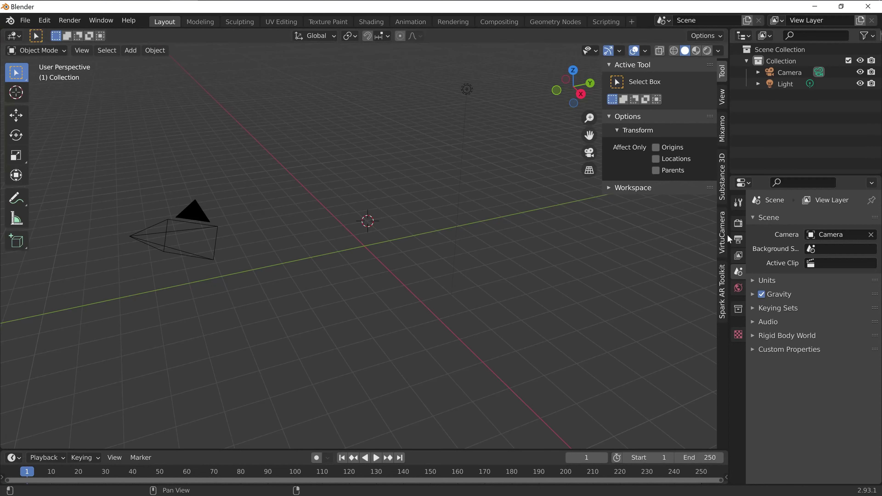
{"action": "left_click", "coordinate": [722, 297]}
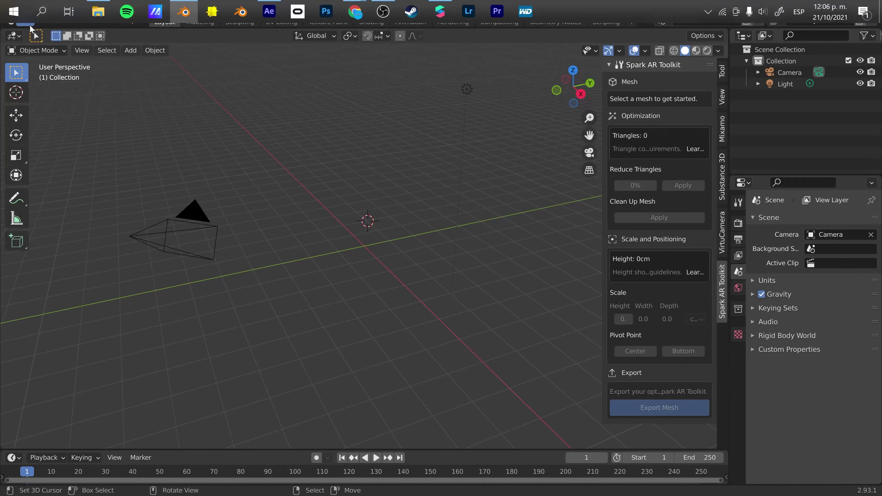
{"action": "left_click", "coordinate": [25, 21]}
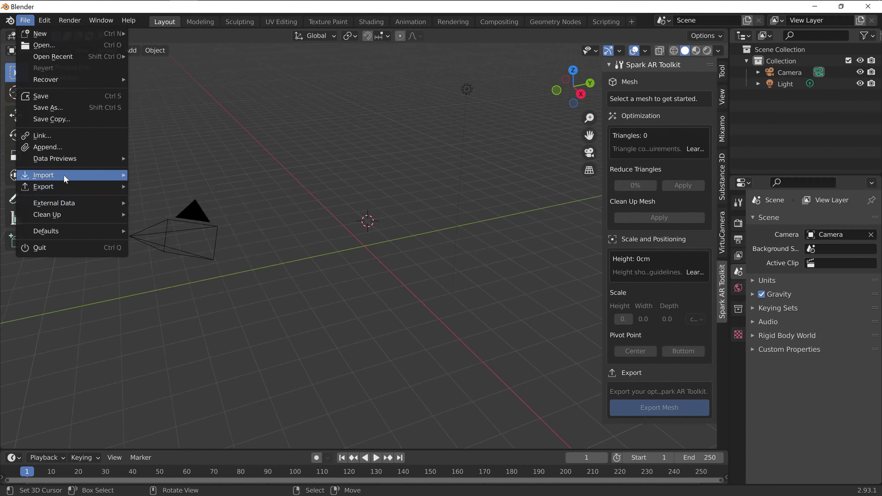
{"action": "mouse_move", "coordinate": [42, 175]}
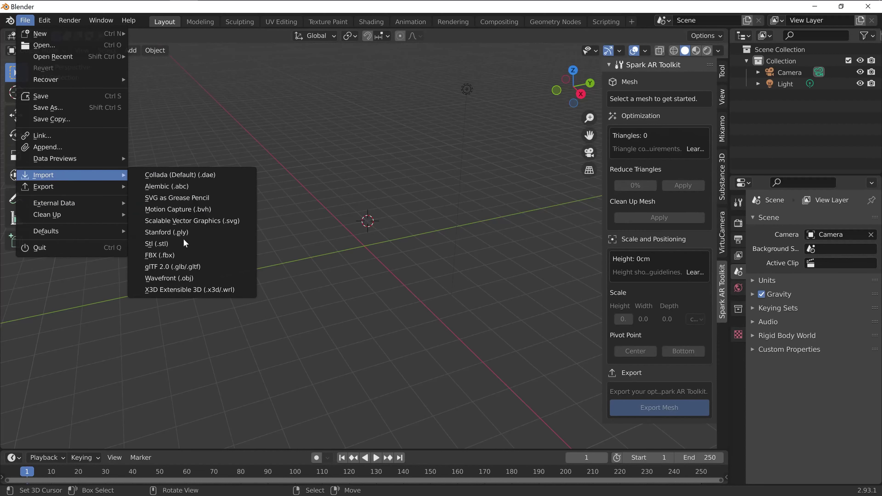
- Import estrela lista.fbx from D:\aprendiendo blender\estrella de mar\estrella de mar\objects\estrela lista
{"action": "left_click", "coordinate": [179, 255]}
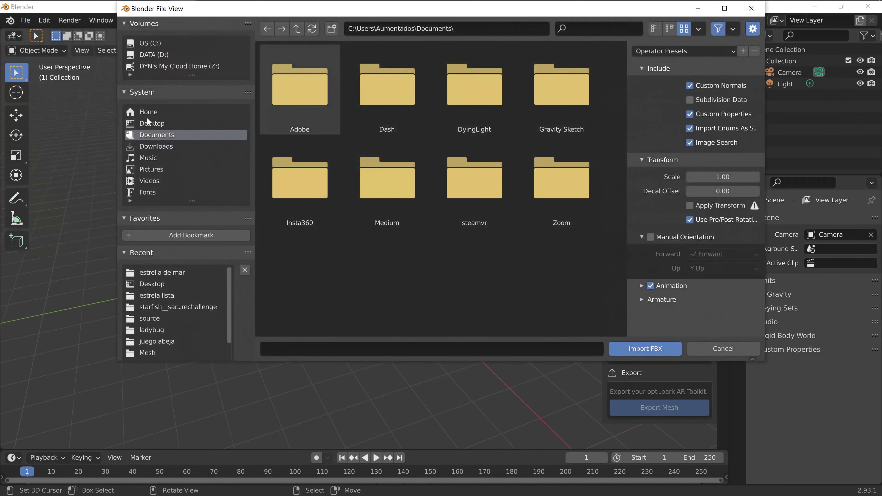
{"action": "left_click", "coordinate": [156, 122]}
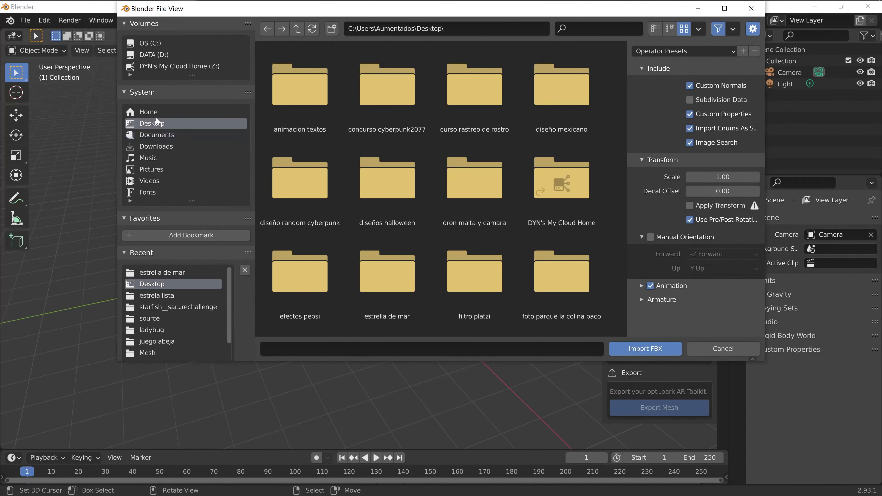
{"action": "left_click", "coordinate": [157, 55]}
{"action": "left_click", "coordinate": [311, 108]}
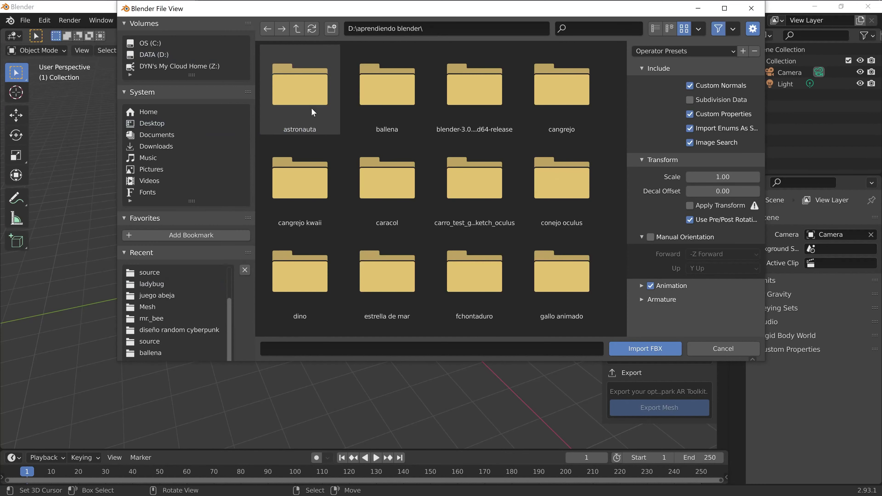
{"action": "double_click", "coordinate": [391, 249]}
{"action": "double_click", "coordinate": [316, 114]}
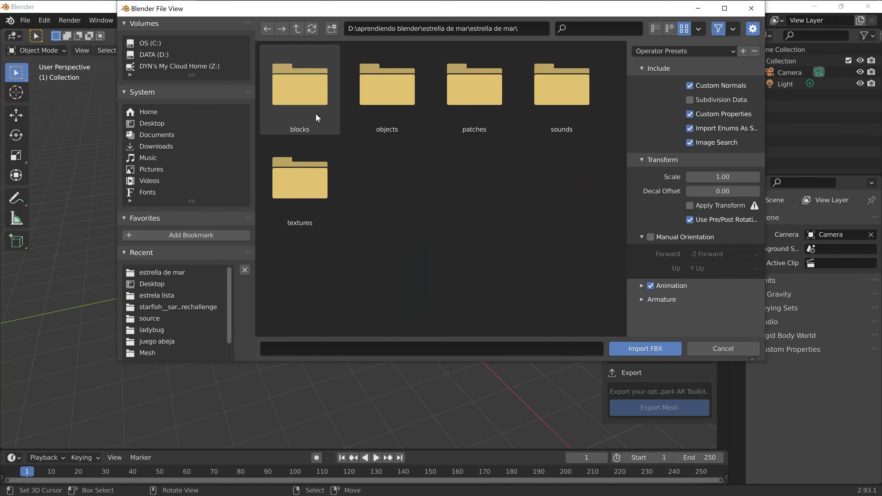
{"action": "double_click", "coordinate": [389, 85]}
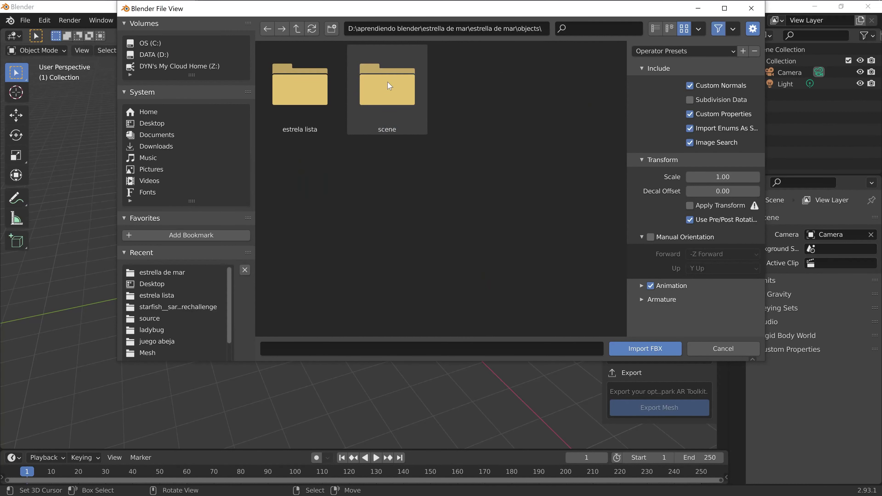
{"action": "double_click", "coordinate": [281, 106]}
{"action": "left_click", "coordinate": [307, 106]}
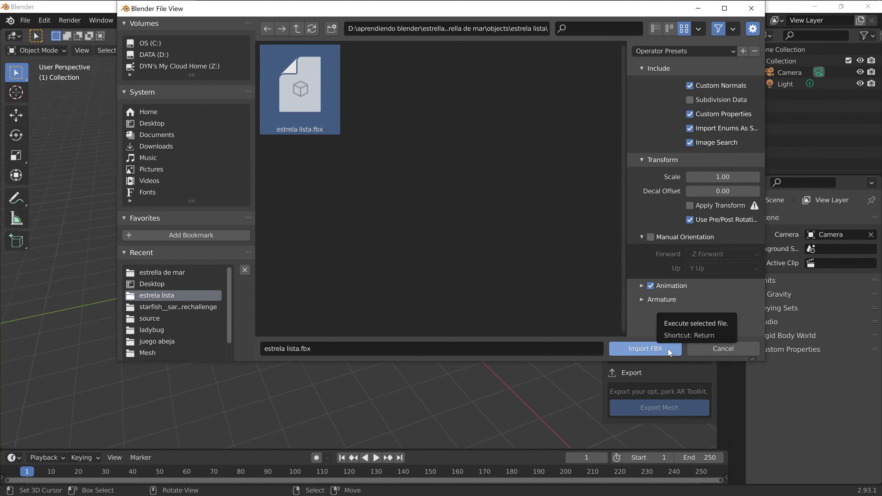
{"action": "left_click", "coordinate": [651, 348]}
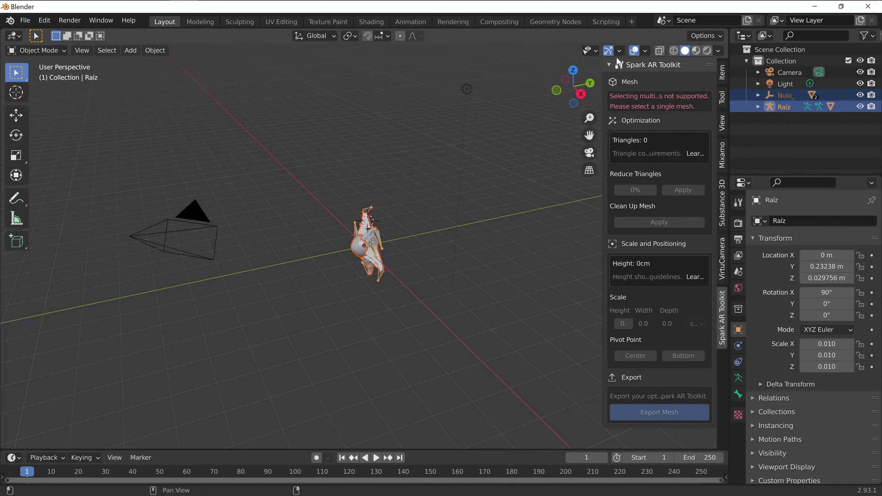
- View the starfish close up in front orthographic X-ray wireframe, with nothing selected
{"action": "left_click_drag", "start_coordinate": [592, 92], "coordinate": [594, 84]}
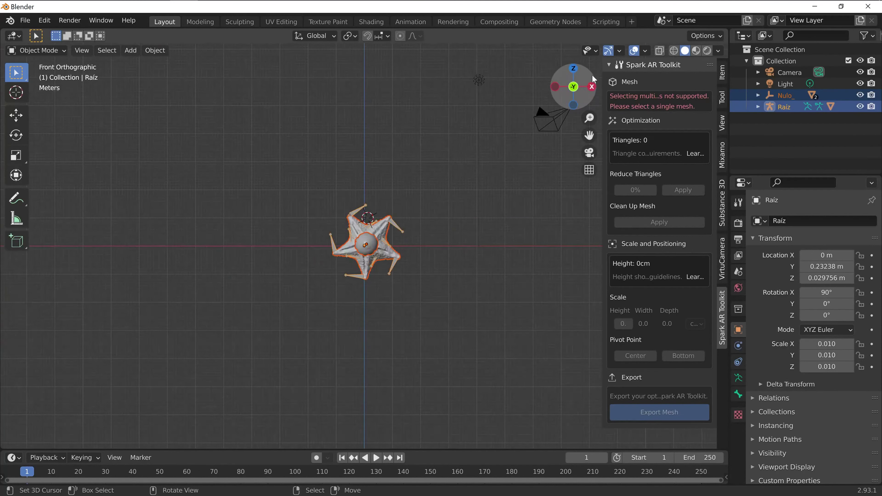
{"action": "mouse_move", "coordinate": [589, 119]}
{"action": "left_mouse_down"}
{"action": "mouse_move", "coordinate": [590, 100]}
{"action": "mouse_move", "coordinate": [589, 132]}
{"action": "left_mouse_up"}
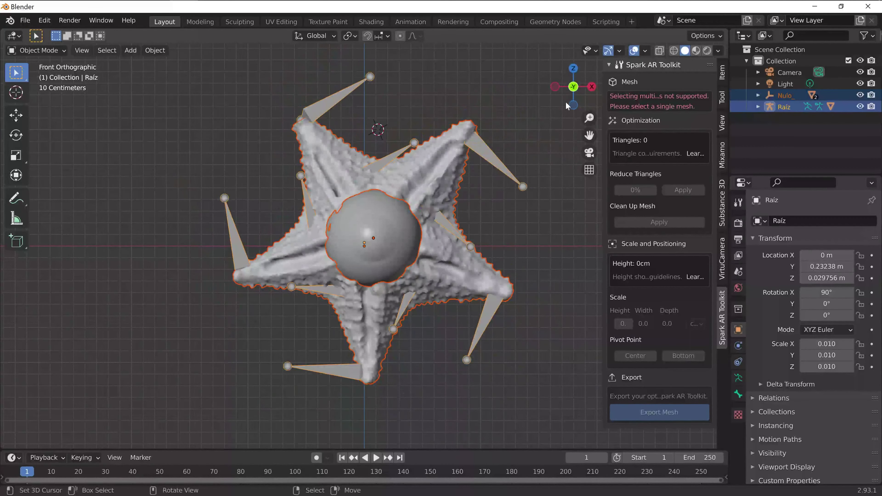
{"action": "left_click", "coordinate": [673, 51]}
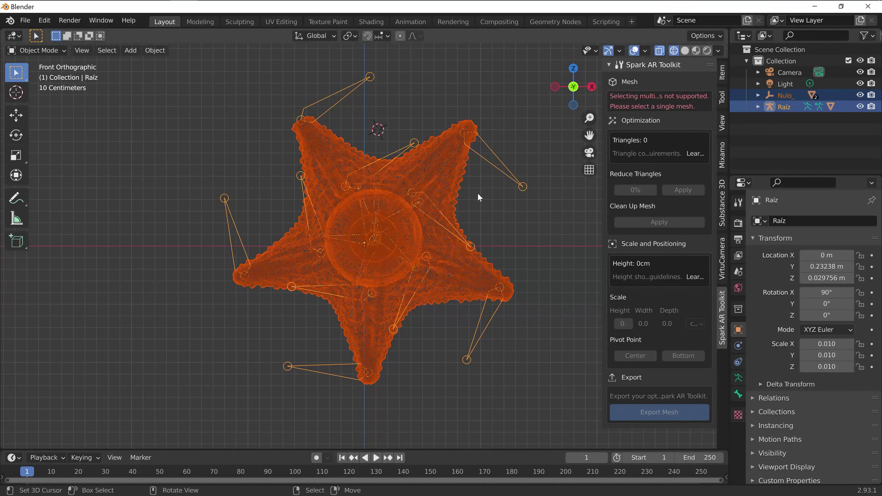
{"action": "left_click", "coordinate": [505, 91]}
{"action": "right_click", "coordinate": [489, 93]}
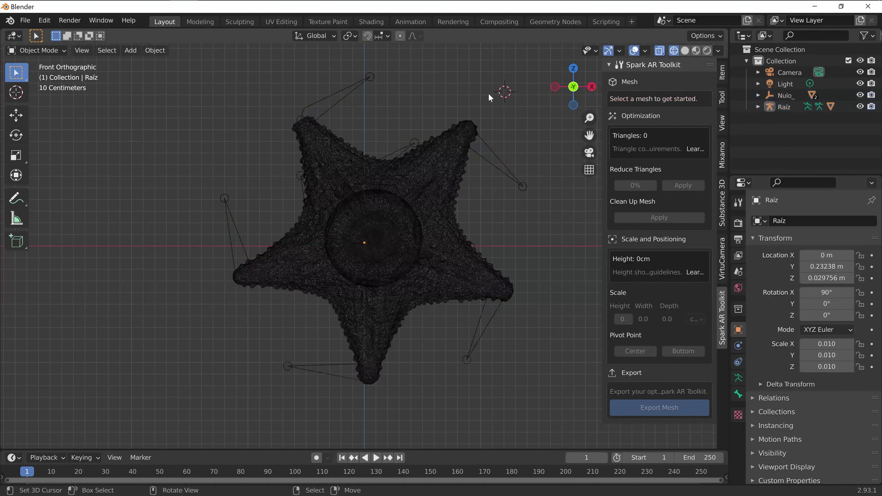
- Select the Default body mesh and apply a 90% Reduce Triangles
{"action": "left_click", "coordinate": [449, 155]}
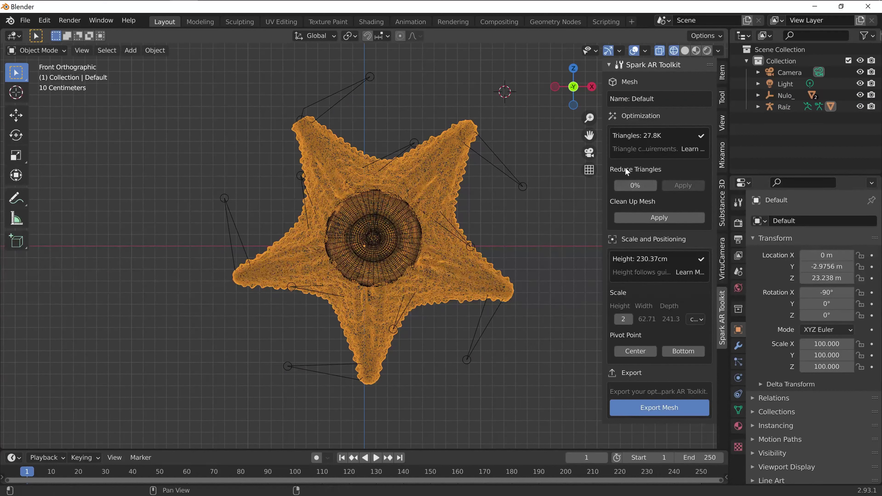
{"action": "left_click", "coordinate": [643, 186]}
{"action": "type", "text": "9"}
{"action": "key", "text": "Return"}
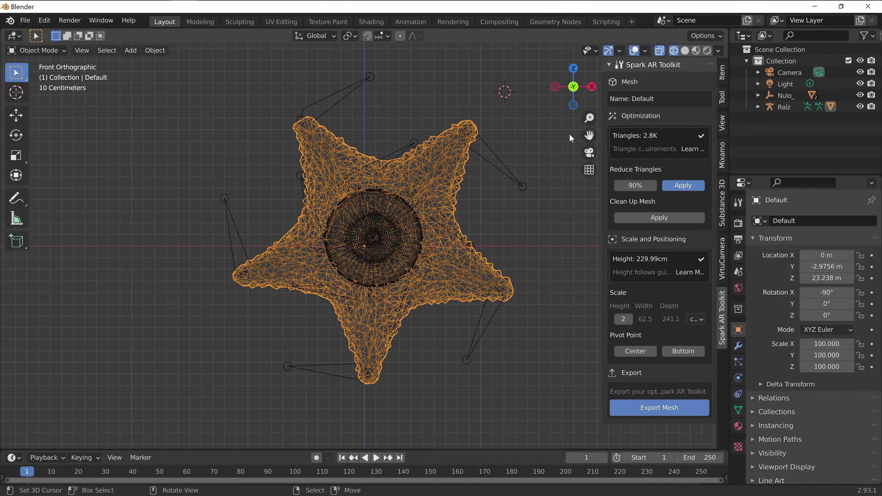
{"action": "left_click_drag", "start_coordinate": [590, 118], "coordinate": [405, 139]}
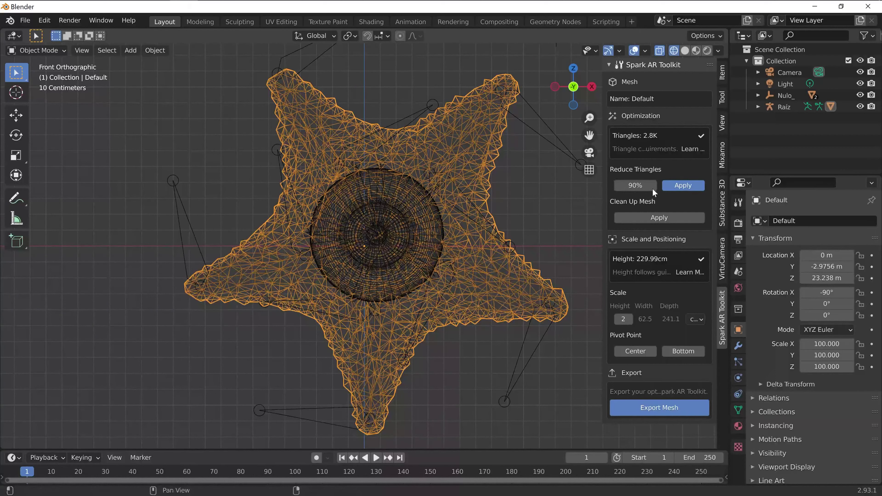
- Apply a further 30% triangle reduction and switch to Material Preview shading
{"action": "left_click_drag", "start_coordinate": [653, 189], "coordinate": [650, 190]}
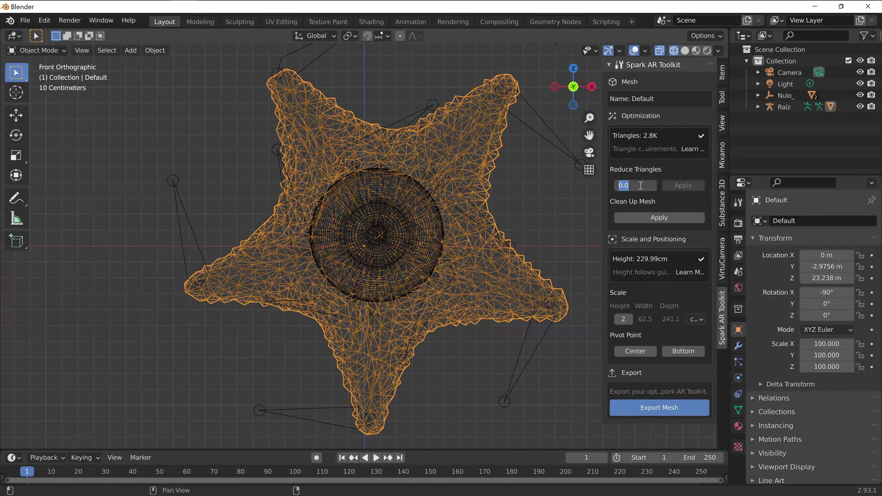
{"action": "type", "text": "30"}
{"action": "key", "text": "Return"}
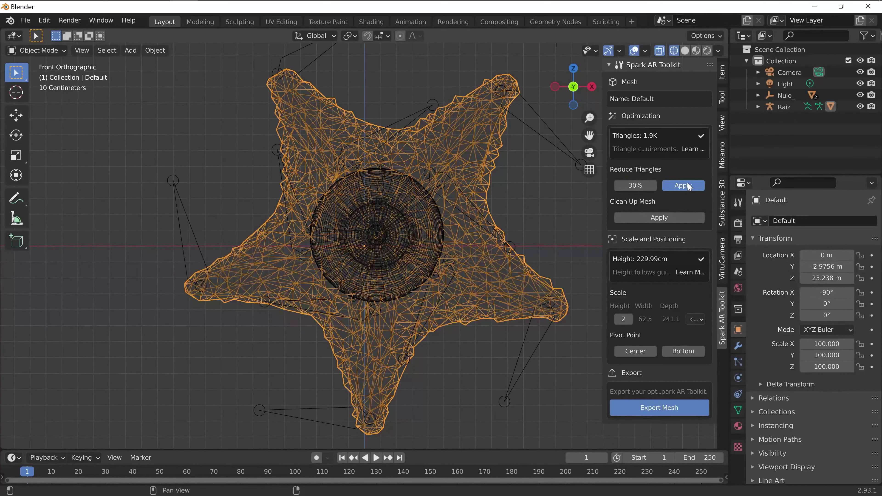
{"action": "left_click", "coordinate": [683, 185]}
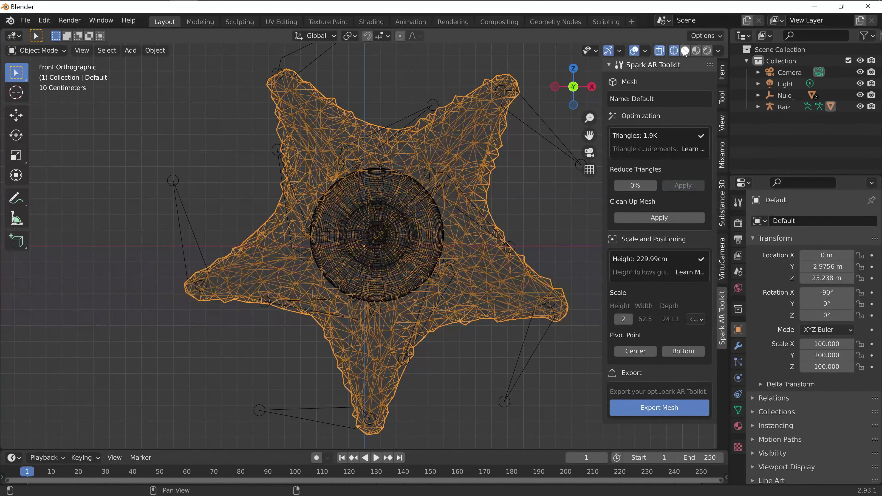
{"action": "left_click", "coordinate": [696, 50]}
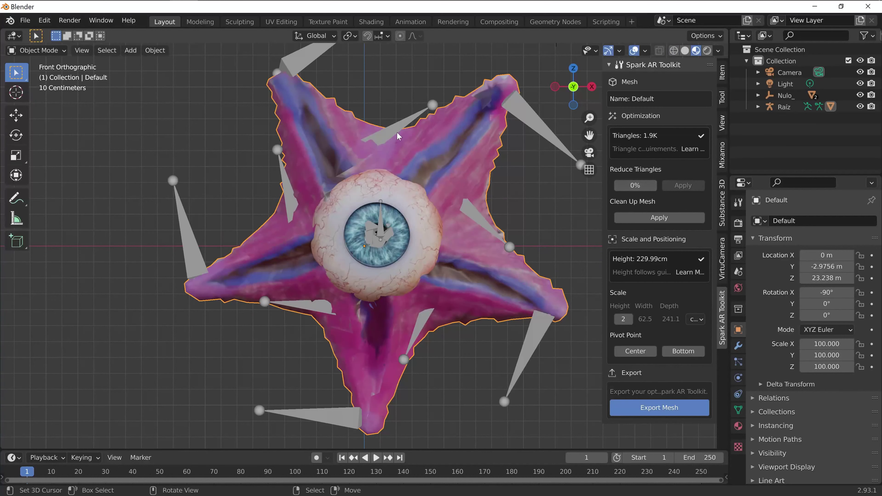
- Undo the 30% reduction and apply a 90% reduction, leaving 276 triangles
{"action": "key", "text": "ctrl"}
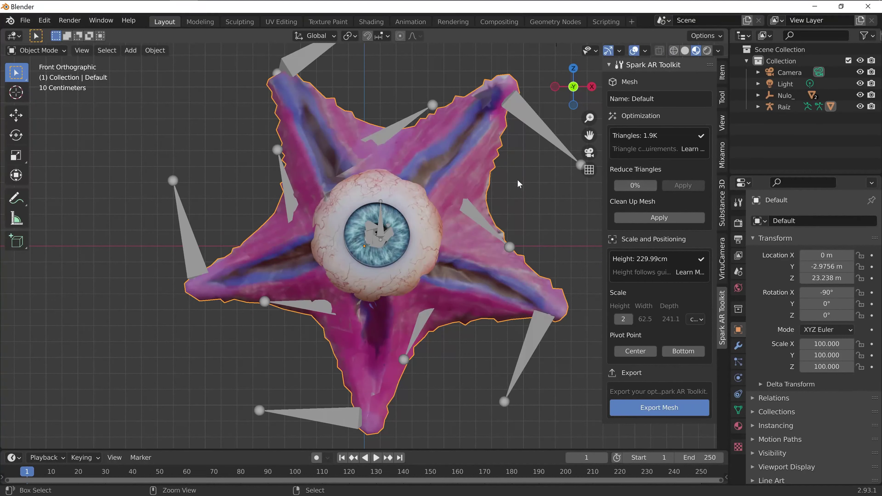
{"action": "key", "text": "ctrl+z"}
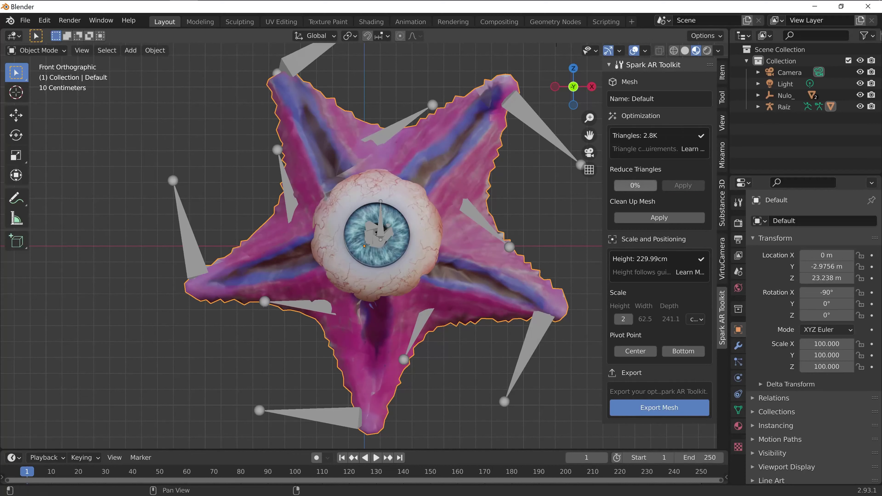
{"action": "left_click", "coordinate": [647, 185]}
{"action": "type", "text": "9"}
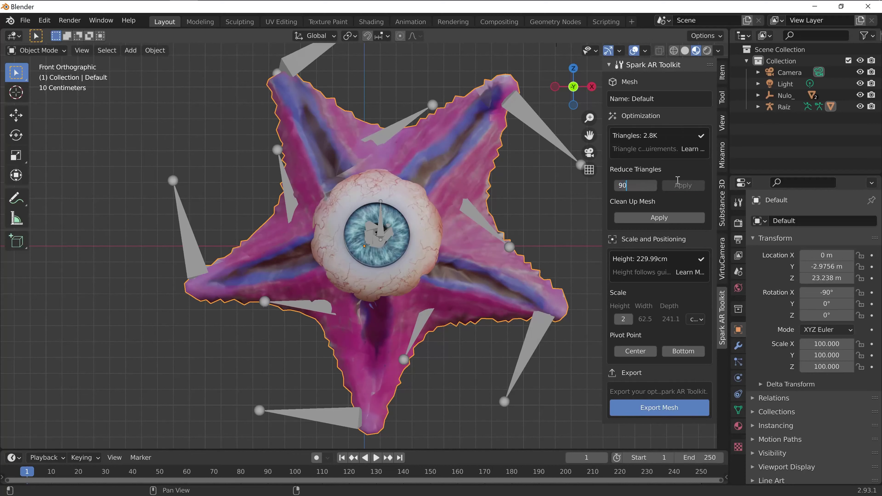
{"action": "left_click", "coordinate": [686, 186]}
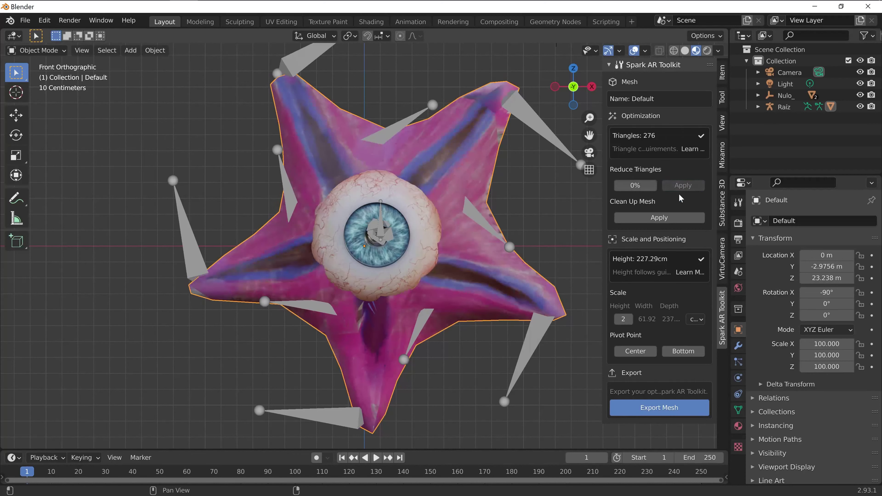
- Check the mesh in wireframe, return to Material Preview, and inspect the Sclera and Iris eye parts
{"action": "left_click", "coordinate": [674, 51]}
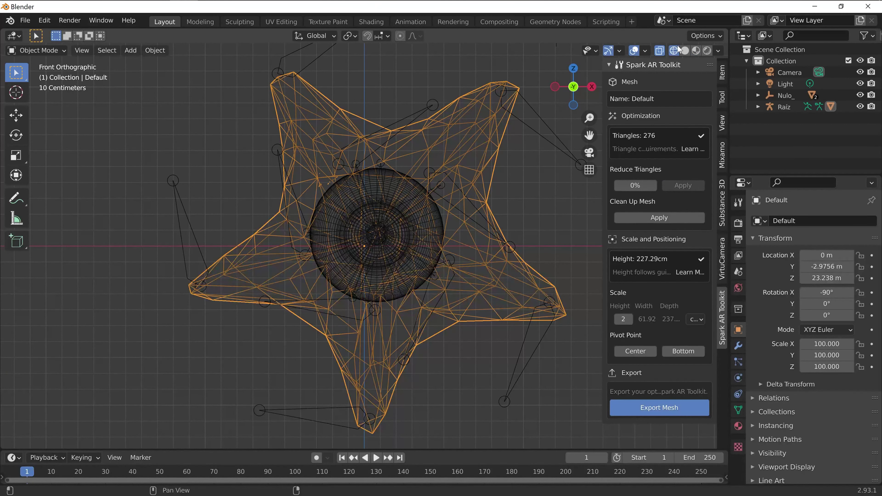
{"action": "left_click", "coordinate": [698, 50]}
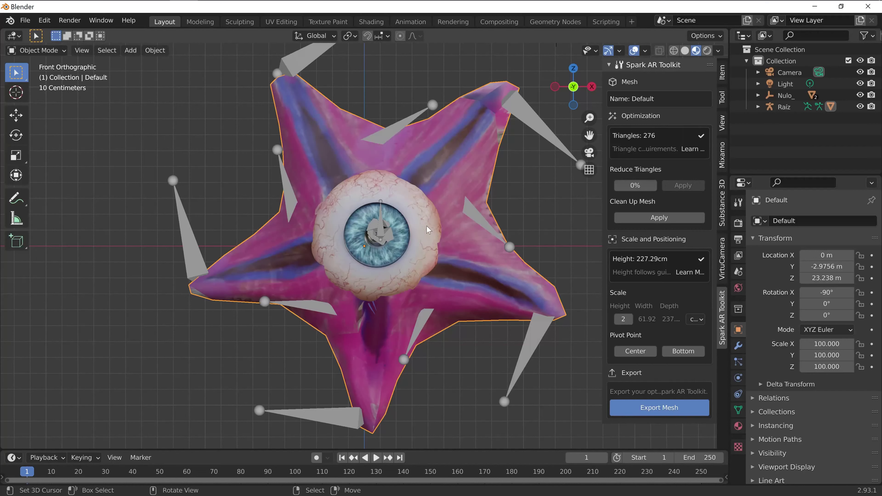
{"action": "left_click", "coordinate": [400, 197]}
{"action": "left_click", "coordinate": [396, 233]}
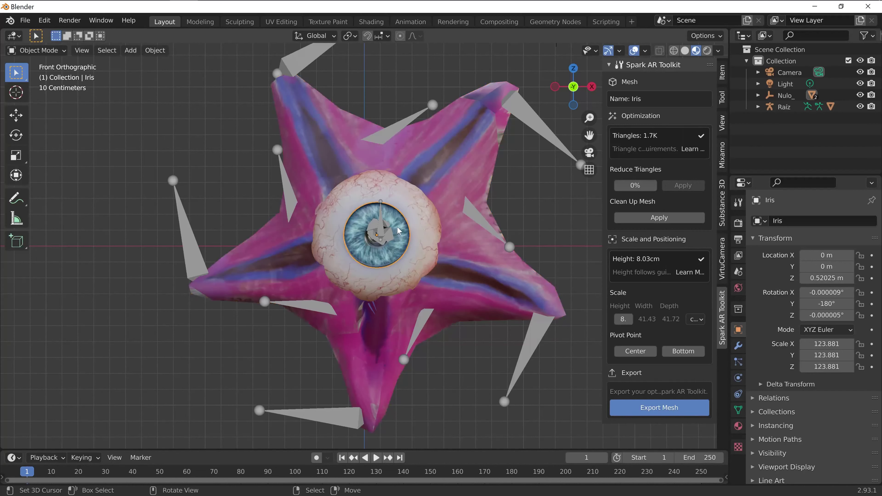
{"action": "left_click", "coordinate": [445, 158]}
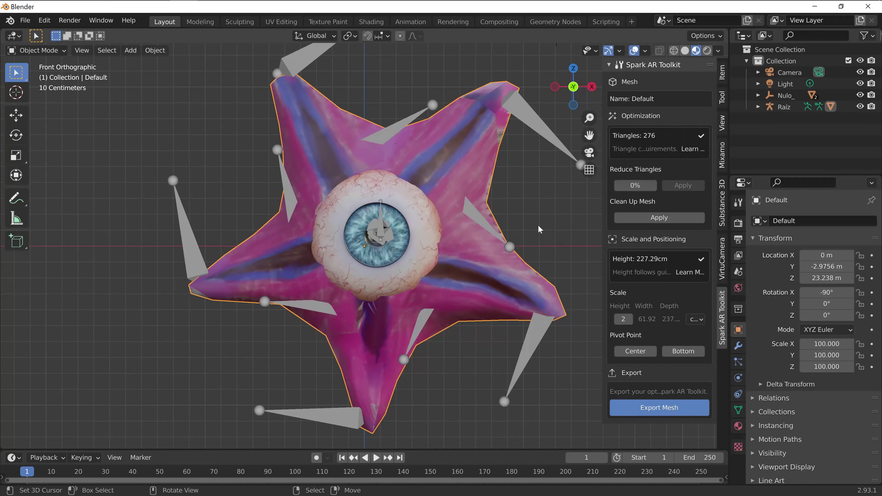
{"action": "left_click", "coordinate": [333, 208]}
{"action": "left_click", "coordinate": [362, 231]}
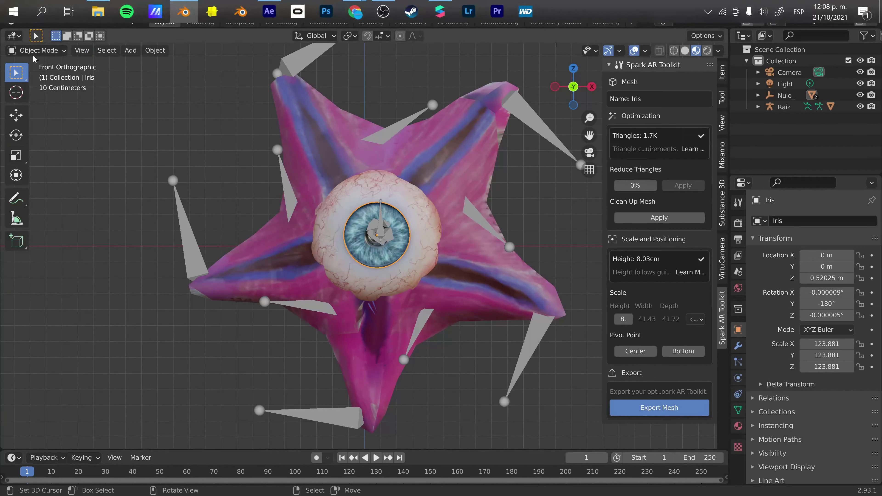
- Export the starfish as glTF binary 'estrella reducidaa' into Desktop\estrella de mar
{"action": "left_click", "coordinate": [25, 20]}
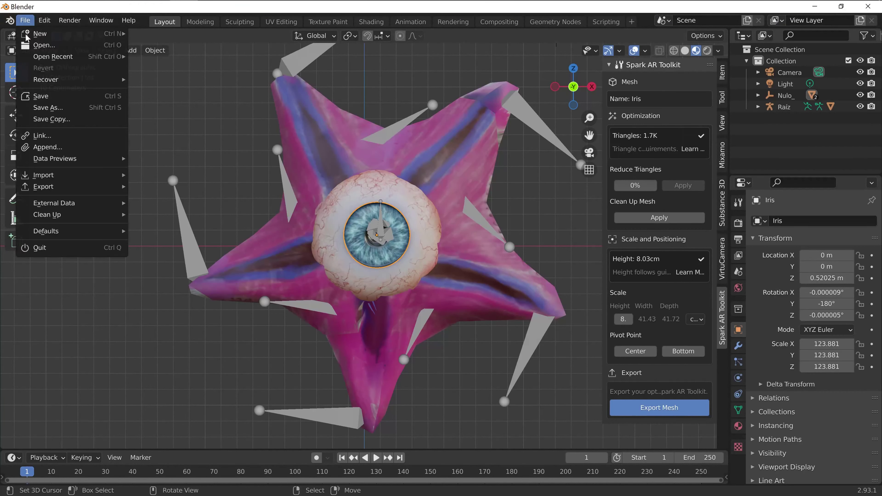
{"action": "mouse_move", "coordinate": [43, 186]}
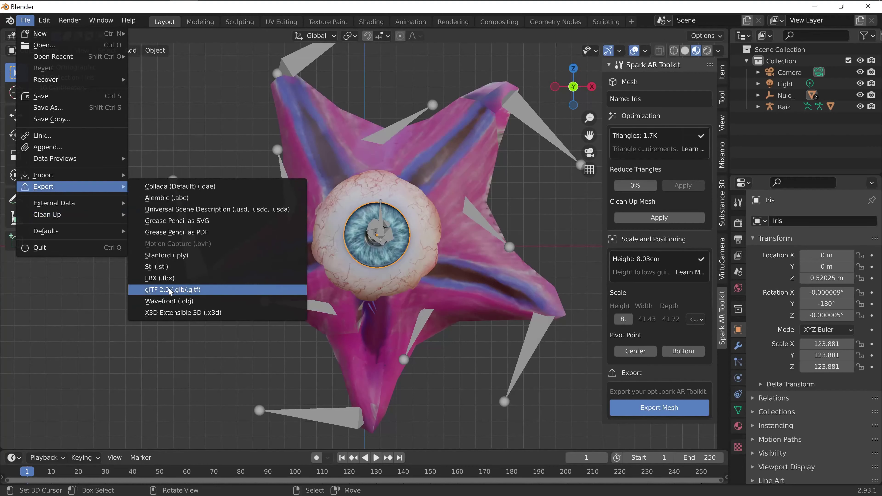
{"action": "left_click", "coordinate": [169, 290]}
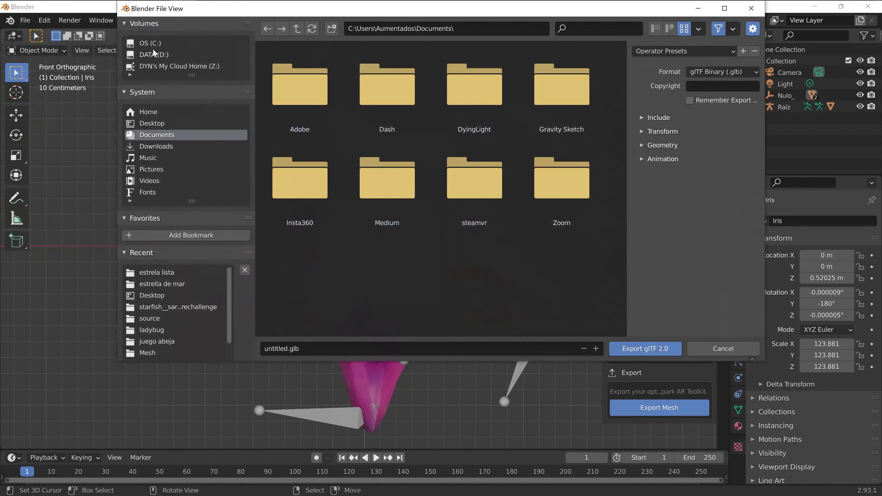
{"action": "left_click", "coordinate": [152, 123]}
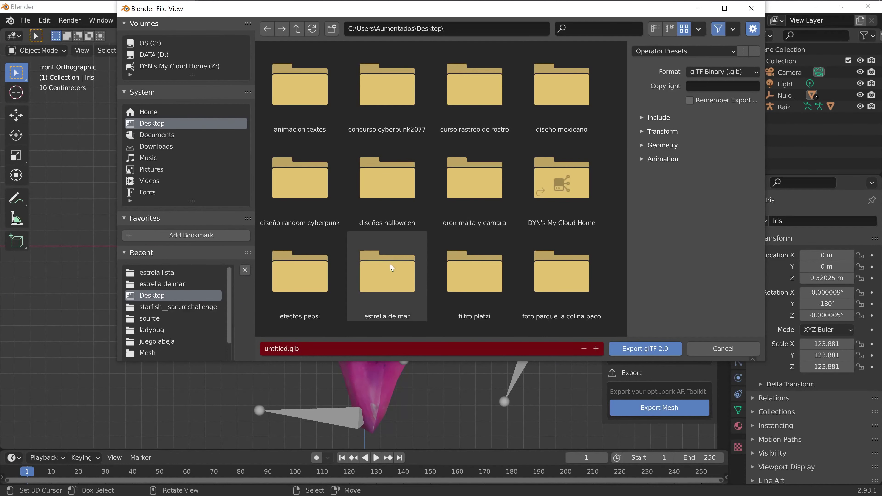
{"action": "double_click", "coordinate": [386, 273]}
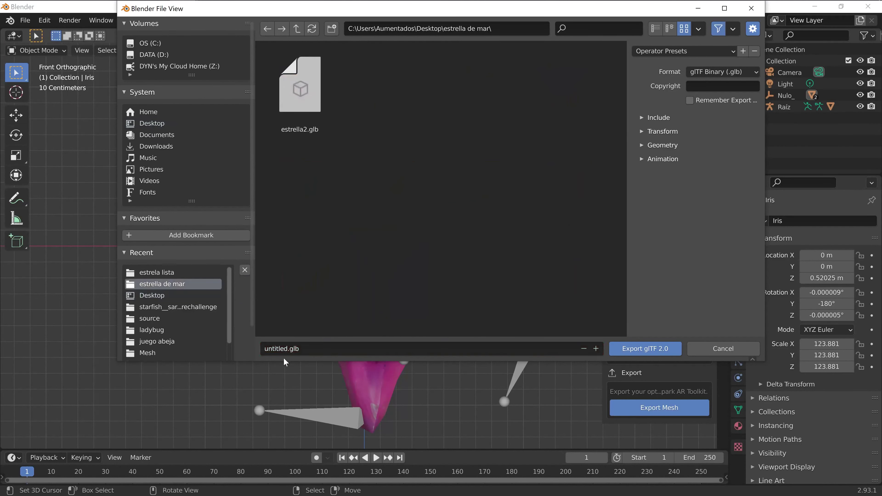
{"action": "left_click", "coordinate": [284, 348]}
{"action": "left_click_drag", "start_coordinate": [287, 346], "coordinate": [250, 352]}
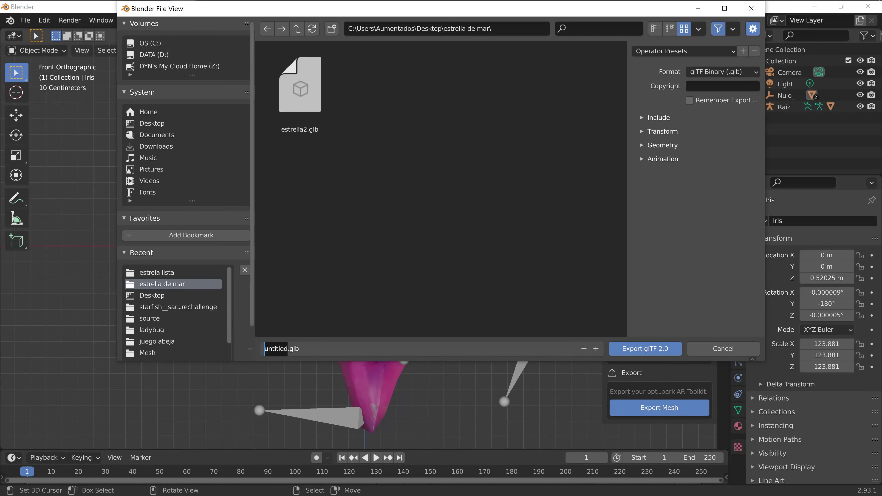
{"action": "type", "text": "estrella "}
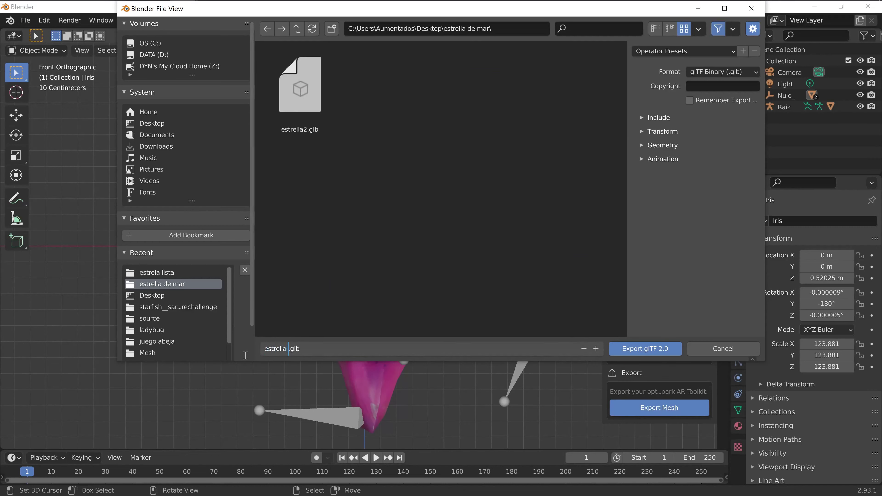
{"action": "type", "text": "reduci"}
{"action": "type", "text": "daa"}
{"action": "left_click", "coordinate": [651, 349]}
{"action": "left_click", "coordinate": [652, 350]}
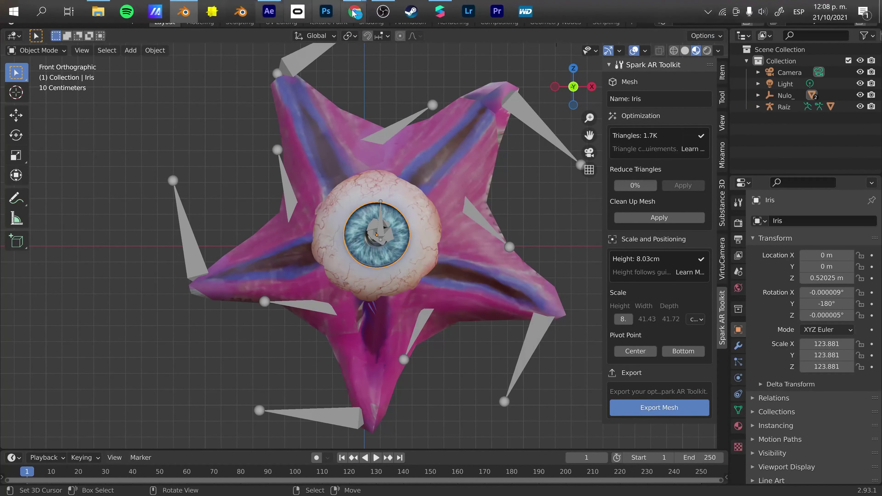
- In Spark AR Studio, add estrella reducidaa via Add Asset > Import > From Computer
{"action": "left_click", "coordinate": [446, 13]}
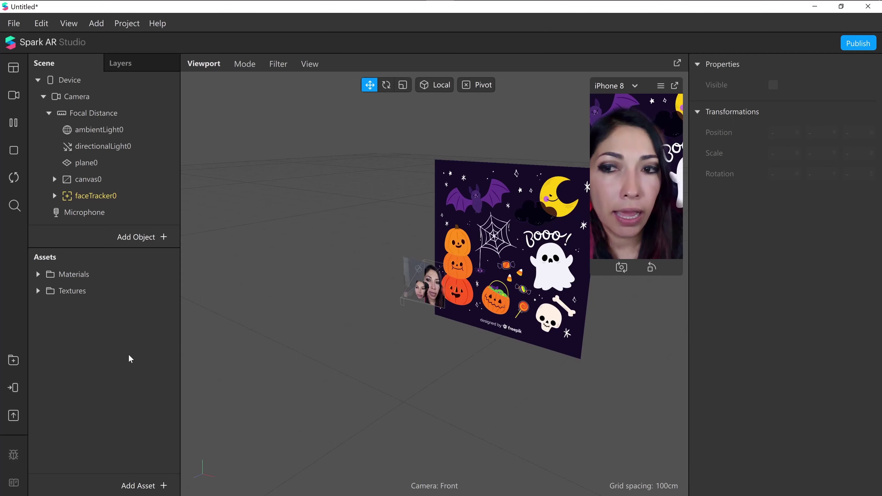
{"action": "left_click", "coordinate": [162, 487]}
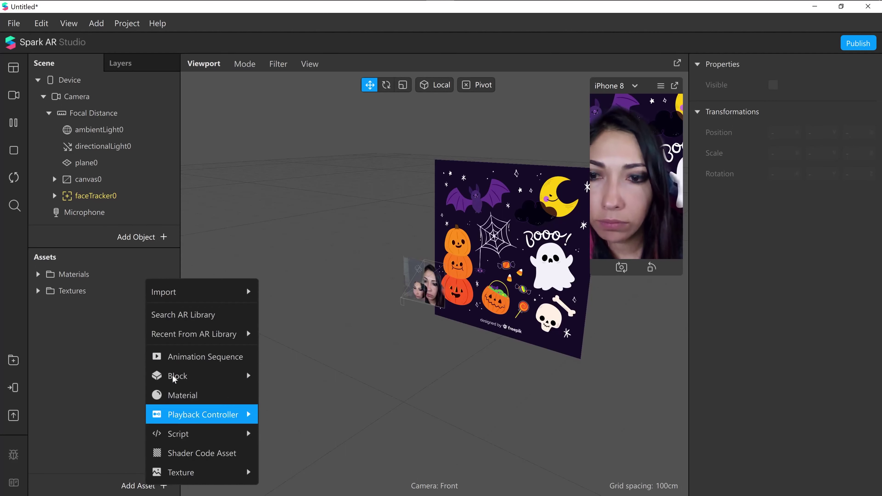
{"action": "mouse_move", "coordinate": [198, 292]}
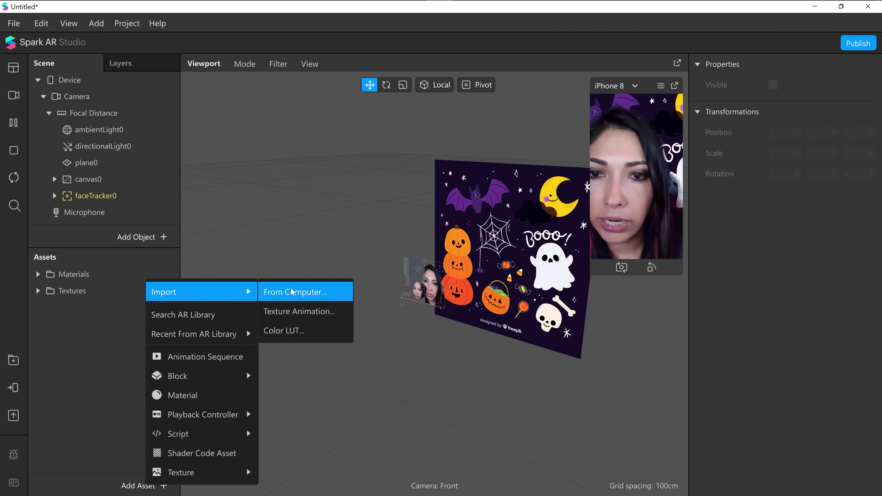
{"action": "left_click", "coordinate": [301, 292]}
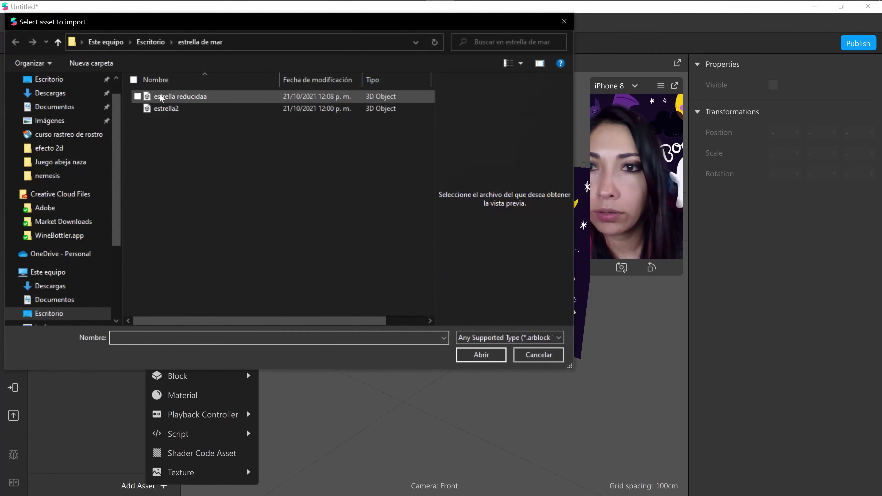
{"action": "left_click", "coordinate": [179, 99]}
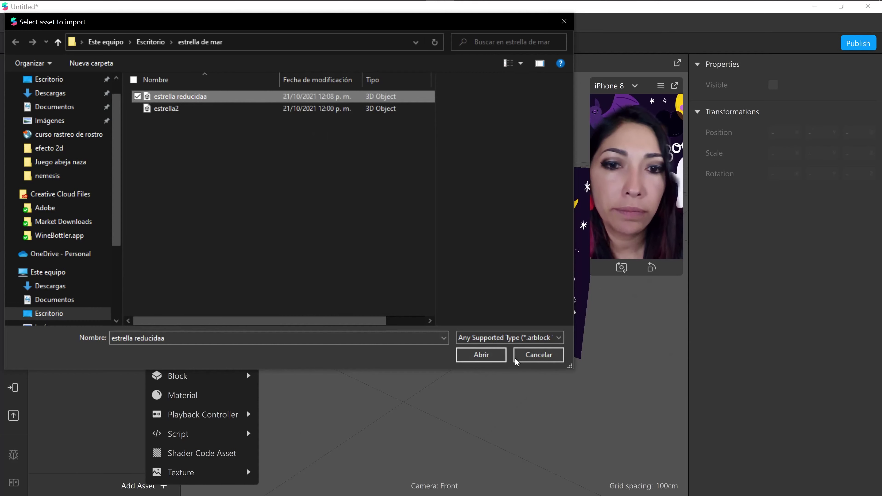
{"action": "left_click", "coordinate": [481, 355]}
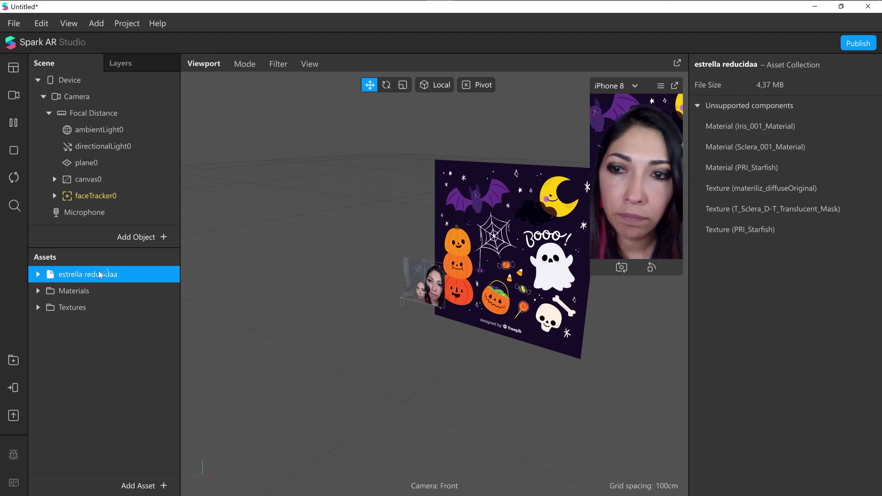
- Start importing an asset from the computer and open the DATA (D:) drive
{"action": "left_click", "coordinate": [155, 486]}
{"action": "mouse_move", "coordinate": [198, 291]}
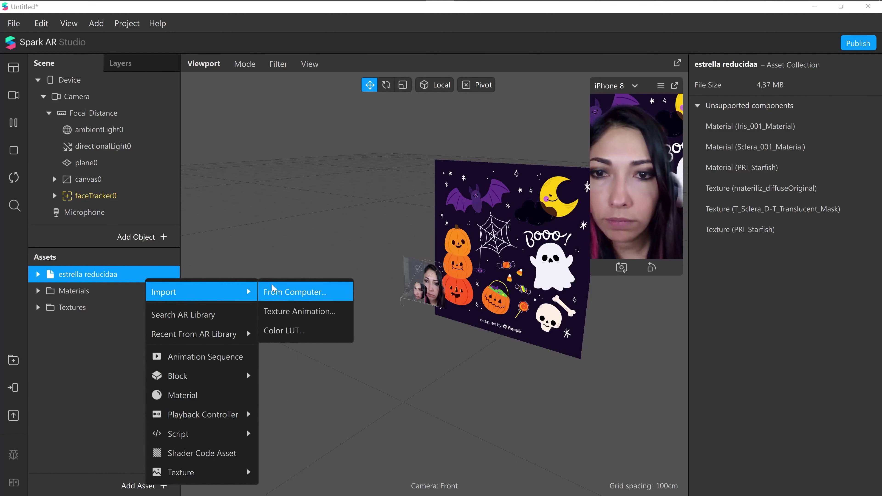
{"action": "left_click", "coordinate": [274, 292]}
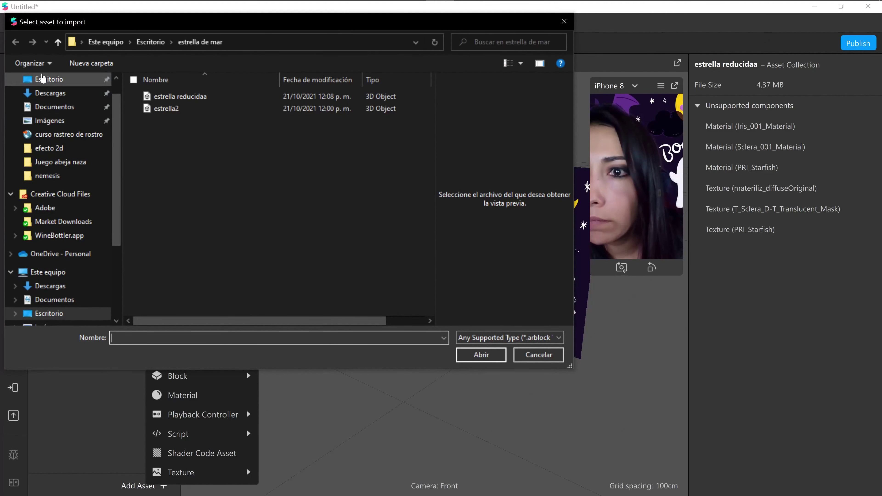
{"action": "left_click", "coordinate": [42, 79]}
{"action": "left_click", "coordinate": [49, 272]}
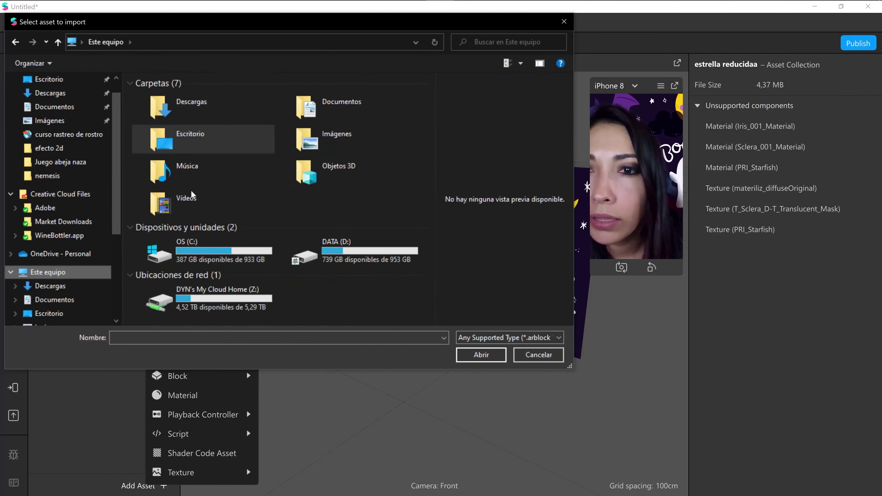
{"action": "left_click", "coordinate": [335, 249]}
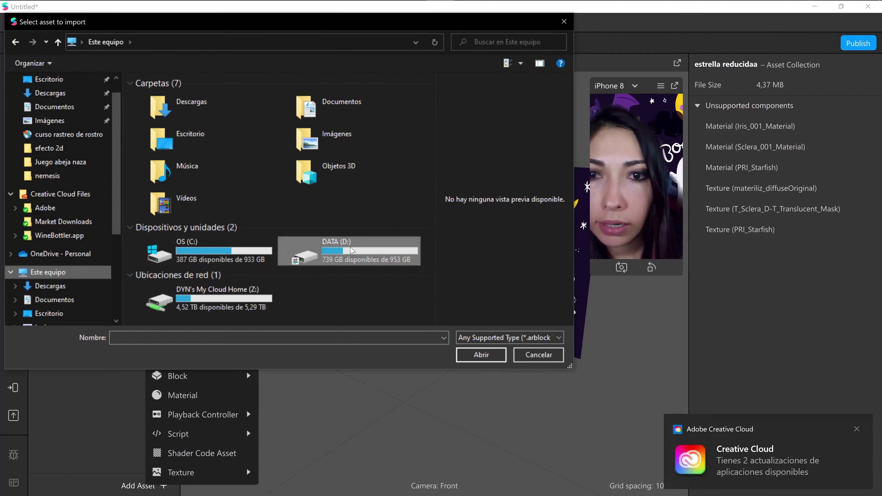
{"action": "double_click", "coordinate": [302, 250]}
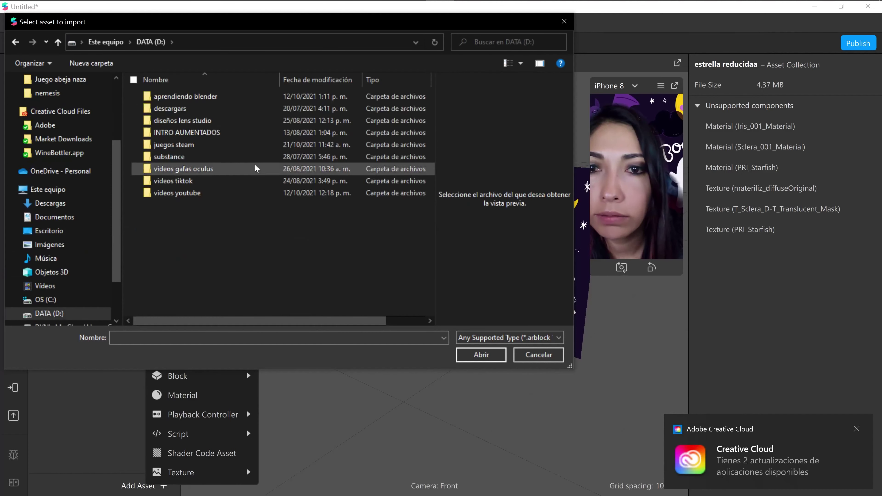
- Import the estrela lista model from aprendiendo blender\estrella de mar\estrella de mar\objects\estrela lista
{"action": "double_click", "coordinate": [194, 97]}
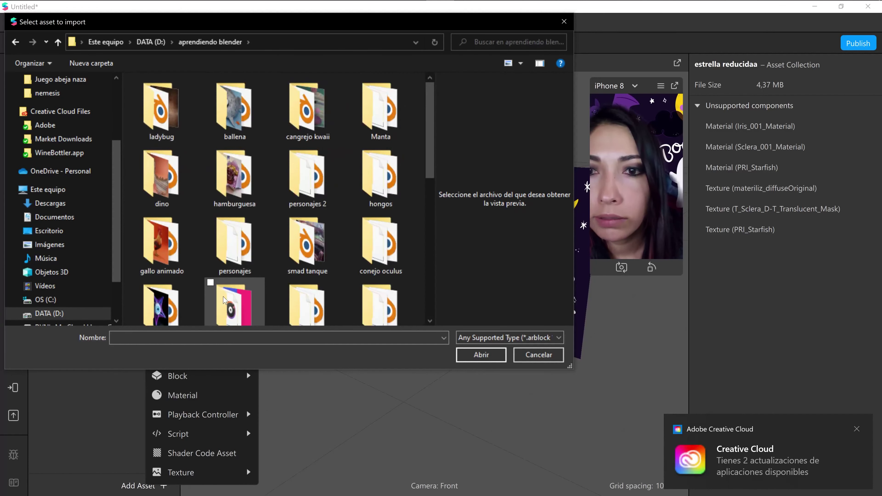
{"action": "double_click", "coordinate": [162, 306]}
{"action": "double_click", "coordinate": [174, 147]}
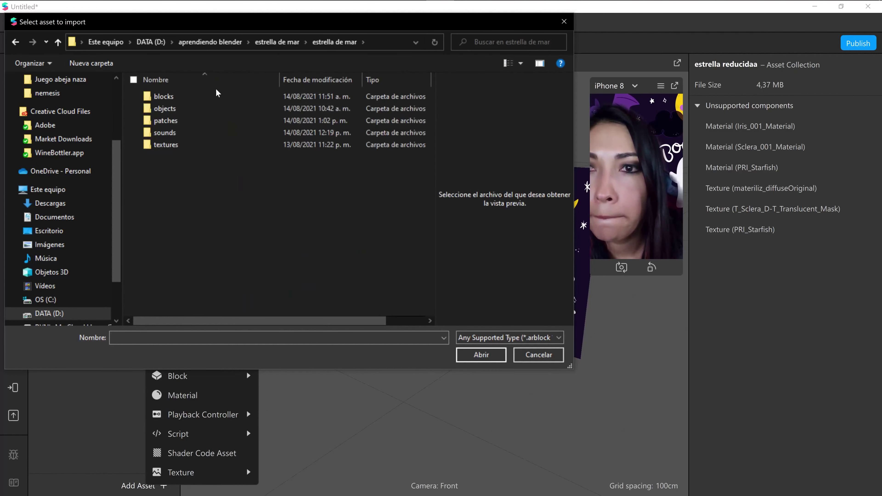
{"action": "double_click", "coordinate": [180, 105]}
{"action": "double_click", "coordinate": [173, 97]}
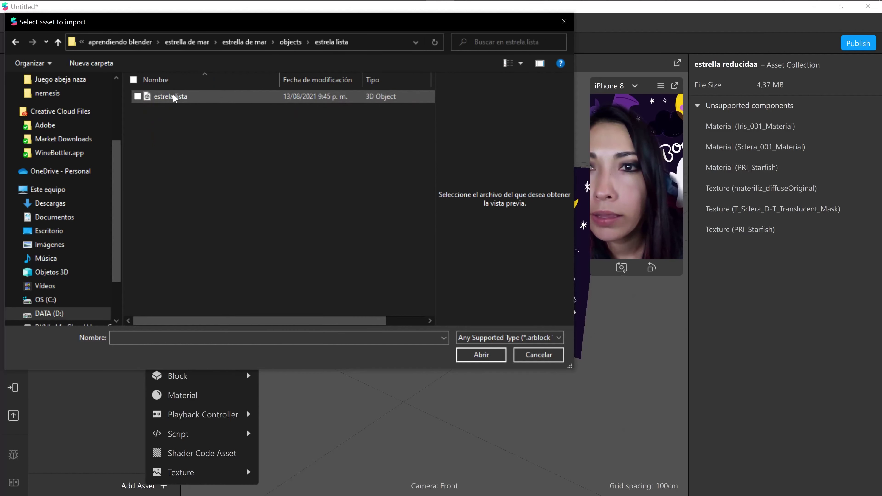
{"action": "left_click", "coordinate": [171, 98]}
{"action": "left_click", "coordinate": [481, 354]}
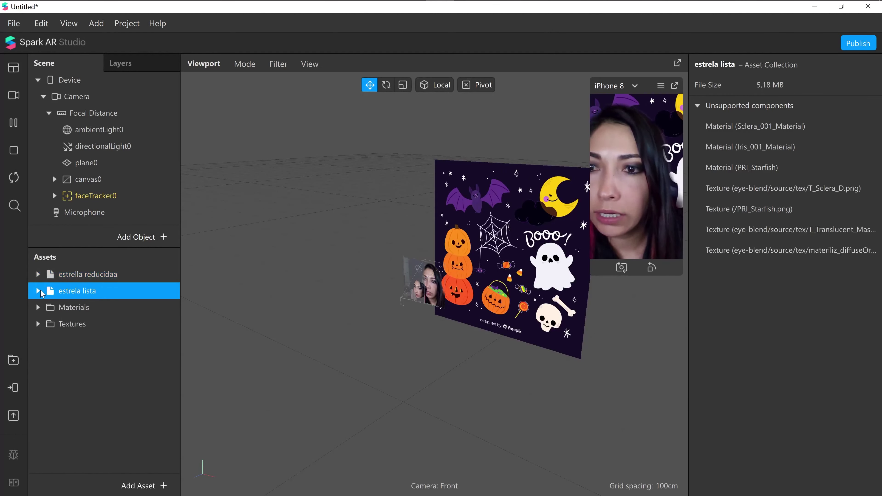
- Delete Textures 0 to 2 from both the estrela lista and estrella reducidaa assets
{"action": "left_click", "coordinate": [38, 291]}
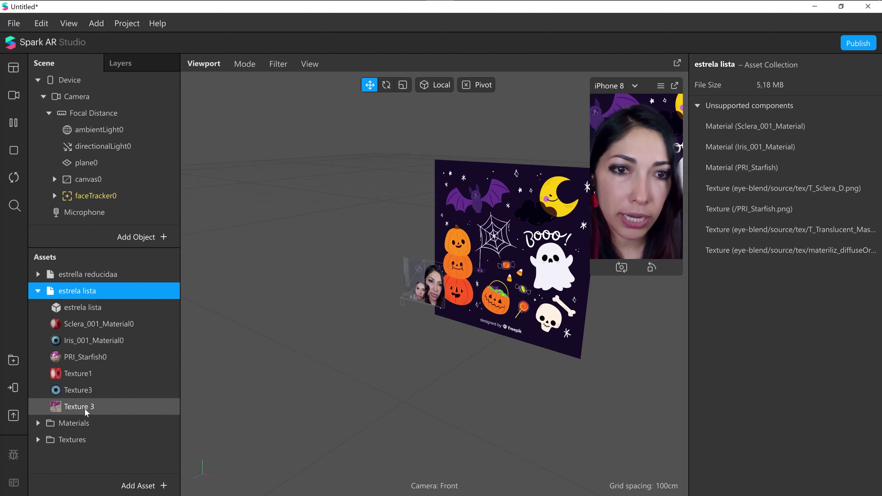
{"action": "left_click", "coordinate": [82, 379], "text": "shift"}
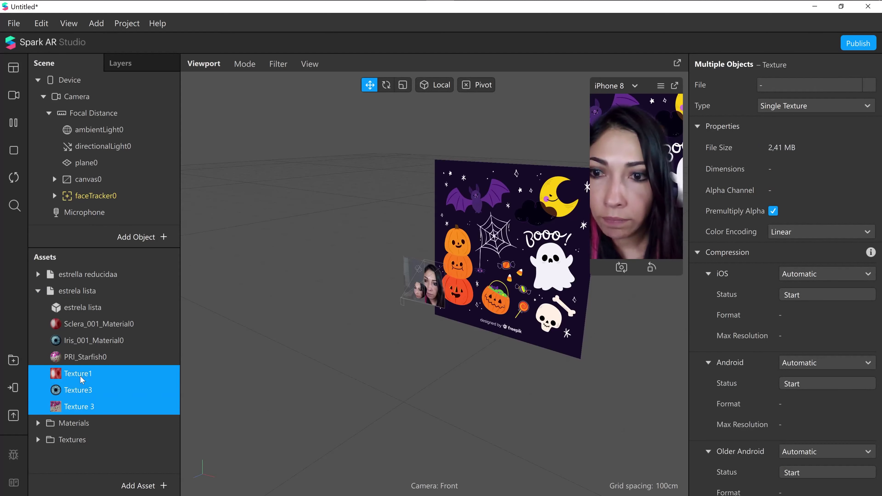
{"action": "key", "text": "Delete"}
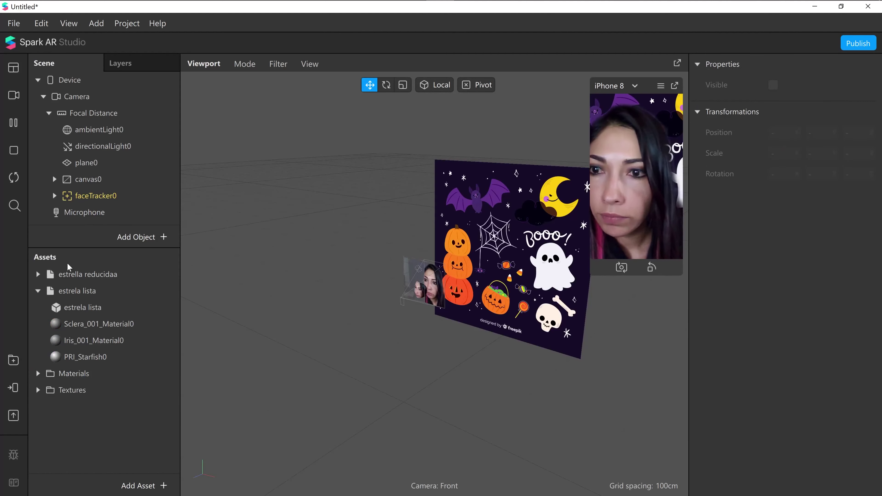
{"action": "left_click", "coordinate": [38, 274]}
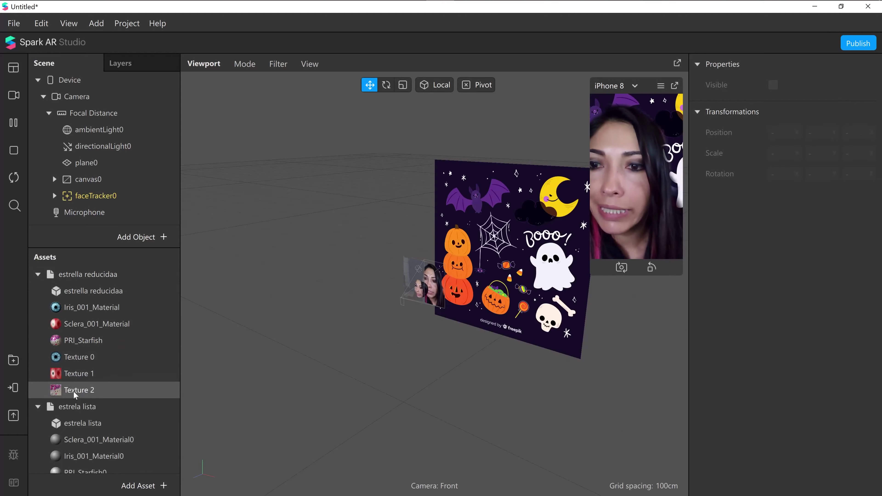
{"action": "left_click", "coordinate": [79, 390]}
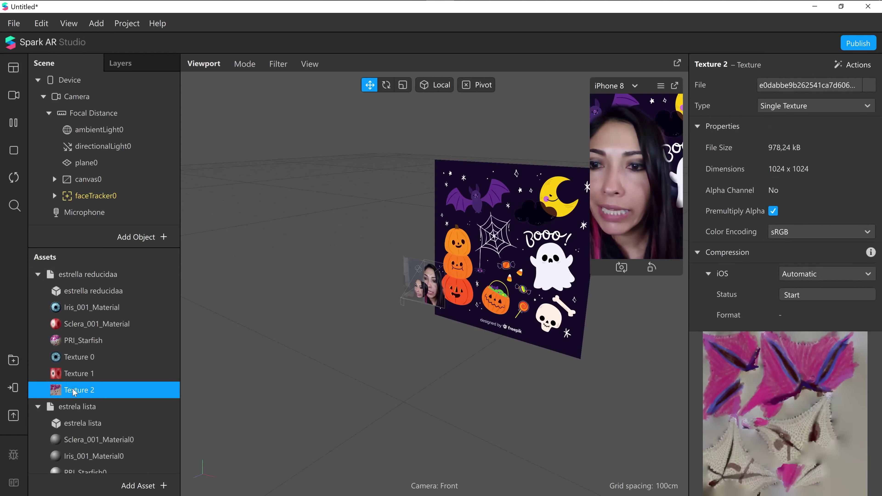
{"action": "left_click", "coordinate": [80, 358], "text": "shift"}
{"action": "key", "text": "Delete"}
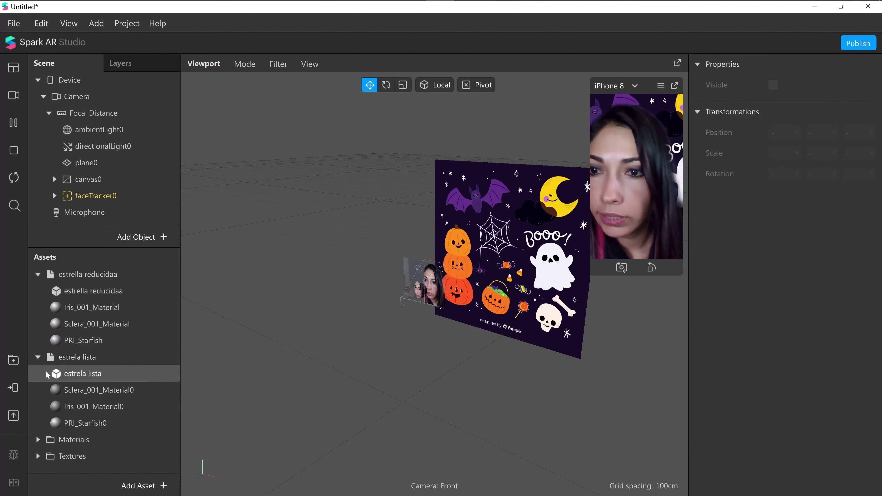
- Show the Publish Asset Summary with its 1,6 MB project total and 1,2 MB of 3D objects
{"action": "left_click", "coordinate": [13, 416]}
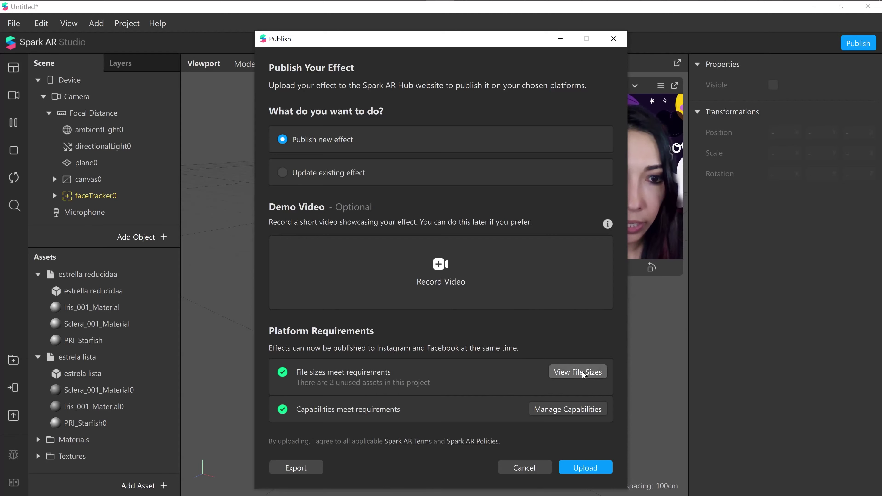
{"action": "left_click", "coordinate": [583, 373]}
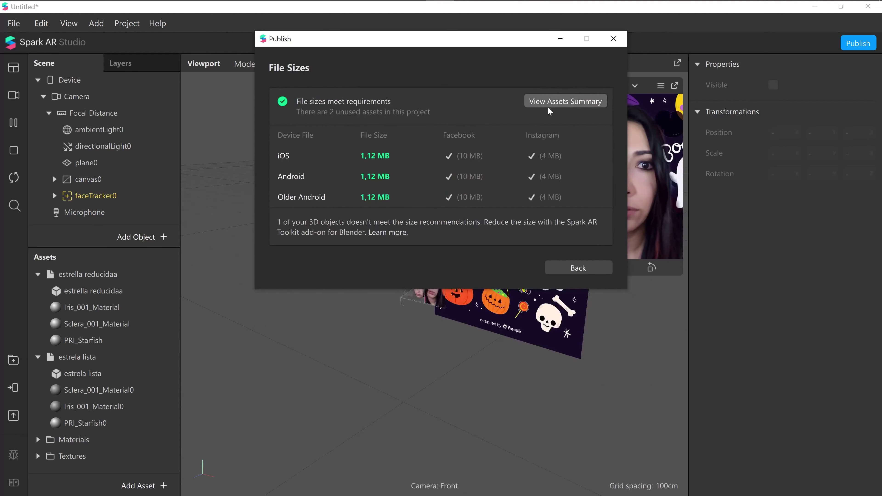
{"action": "left_click", "coordinate": [555, 102]}
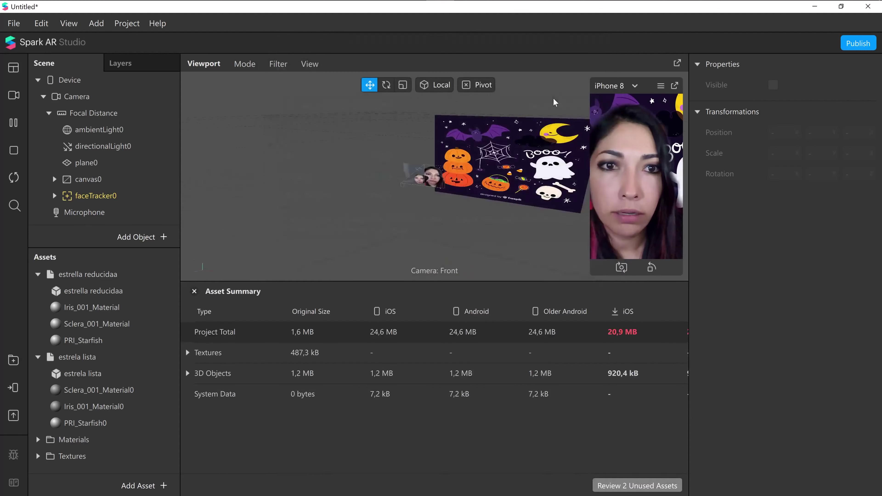
- Expand 3D Objects to compare estrella reducidaa (180,9 kB) with estrela lista (1.010,7 kB)
{"action": "left_click", "coordinate": [188, 374]}
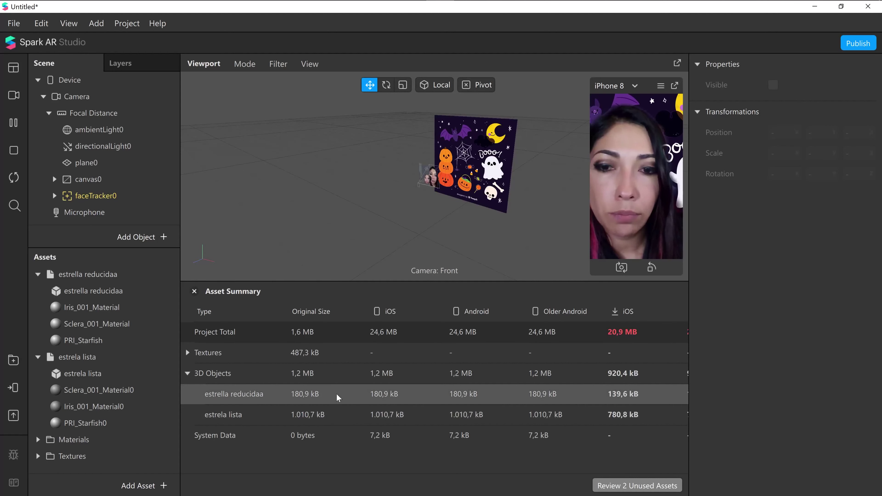
{"action": "left_click", "coordinate": [235, 416]}
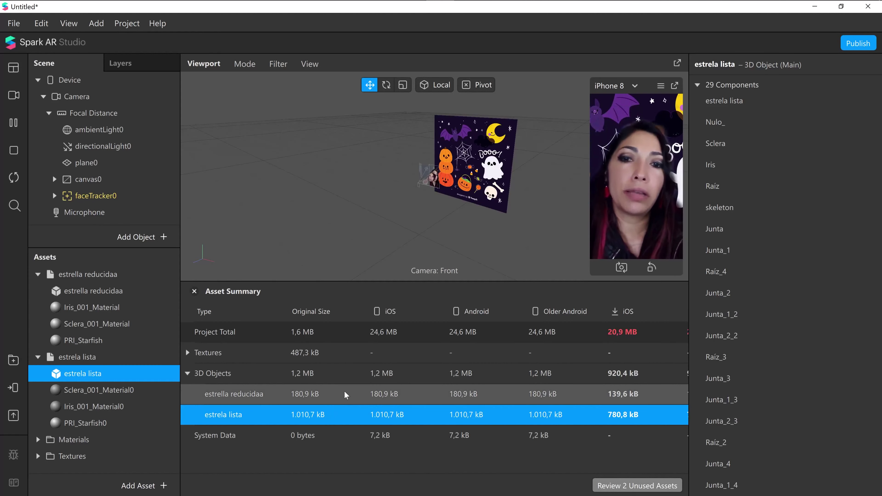
{"action": "left_click", "coordinate": [346, 396]}
{"action": "left_click", "coordinate": [345, 417]}
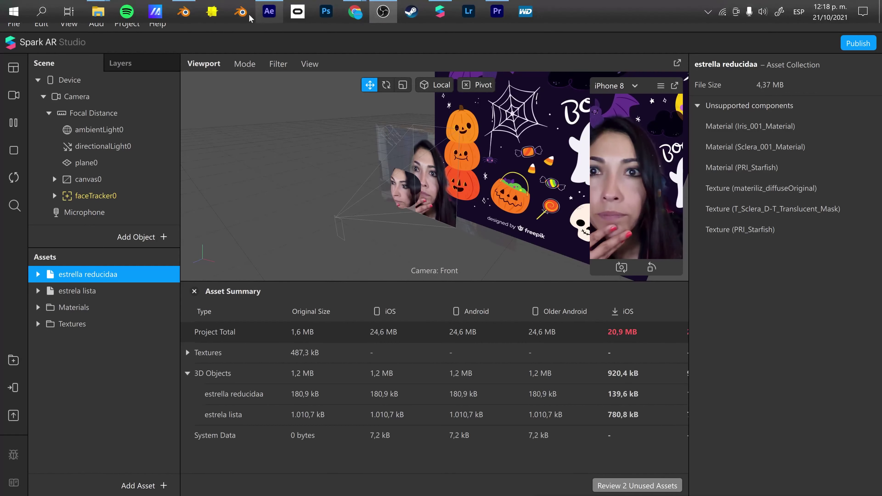
- In Blender, view the starfish in Wireframe, Solid and Material Preview shading, then return to Spark AR
{"action": "left_click", "coordinate": [184, 12]}
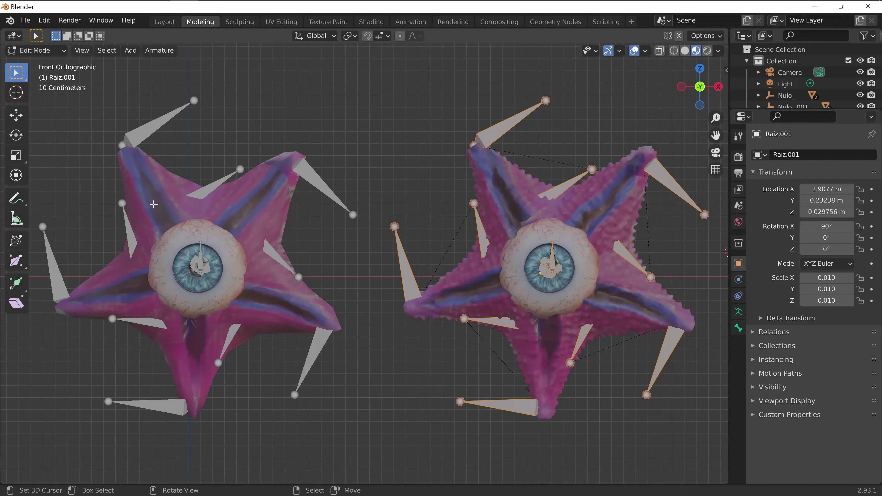
{"action": "left_click", "coordinate": [674, 52]}
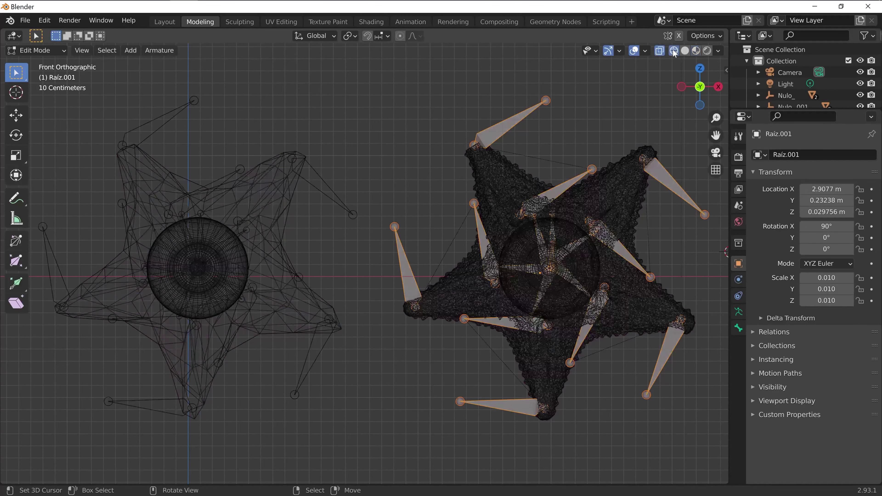
{"action": "left_click", "coordinate": [684, 51]}
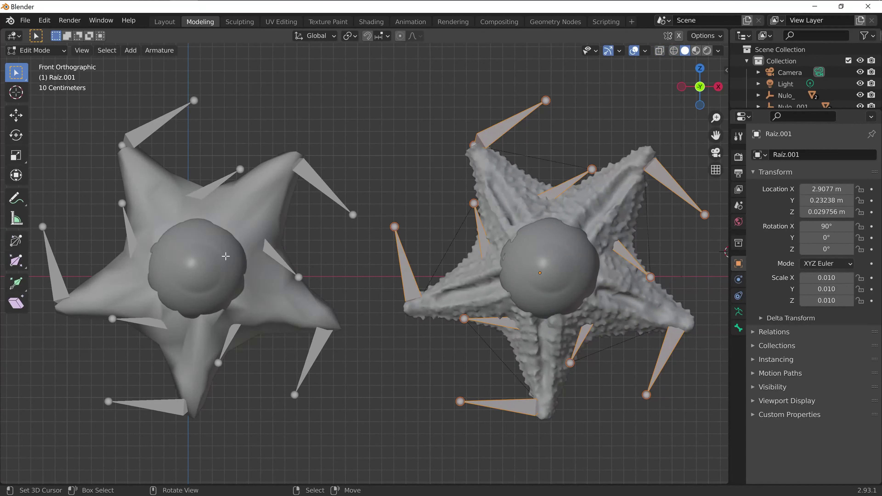
{"action": "left_click", "coordinate": [696, 51]}
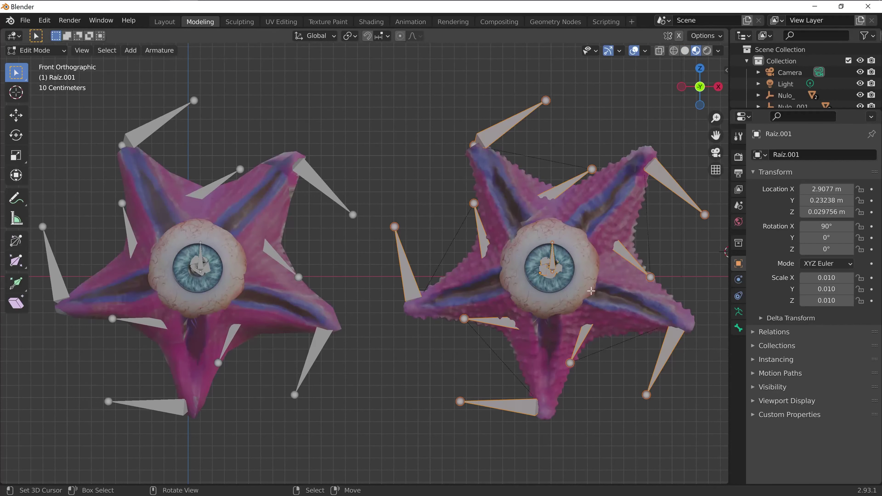
{"action": "mouse_move", "coordinate": [440, 10]}
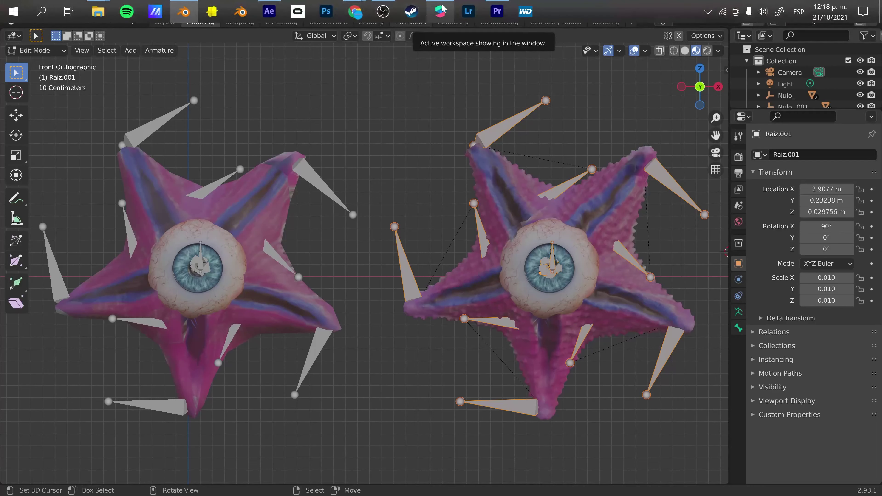
{"action": "left_click", "coordinate": [448, 10]}
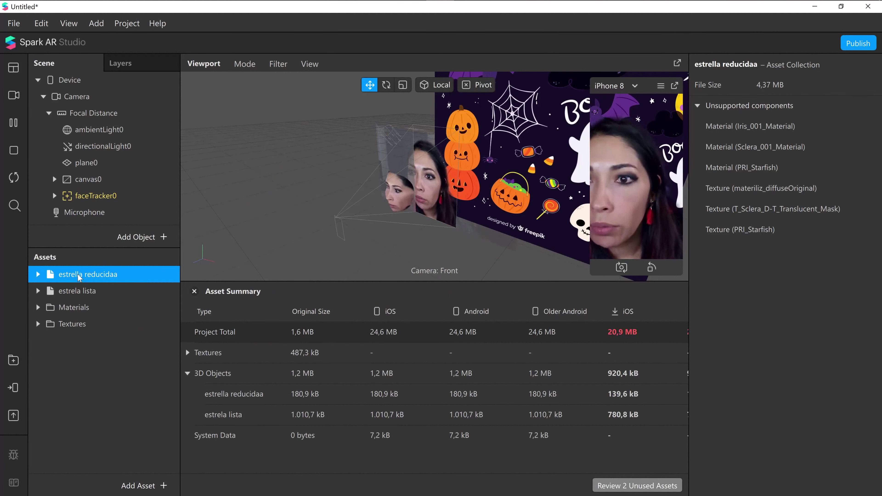
- Add estrella reducidaa and estrela lista under Focal Distance and select both starfish objects
{"action": "left_click_drag", "start_coordinate": [80, 274], "coordinate": [91, 113]}
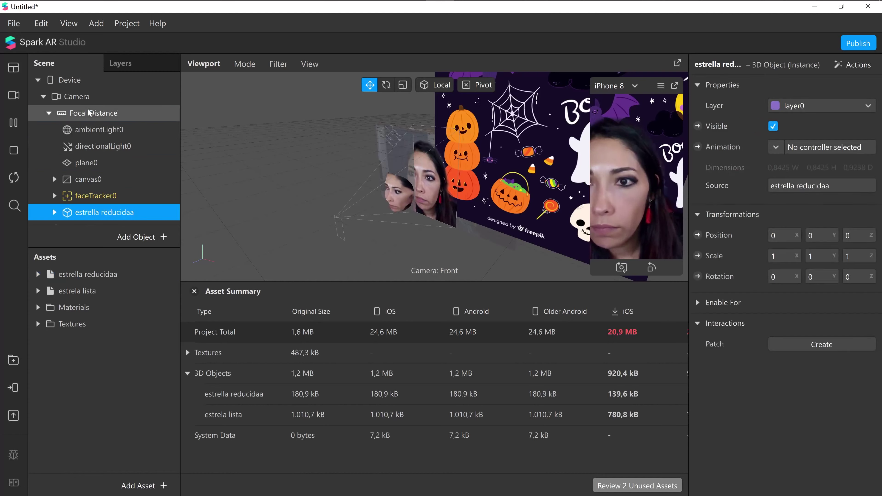
{"action": "left_click", "coordinate": [85, 294]}
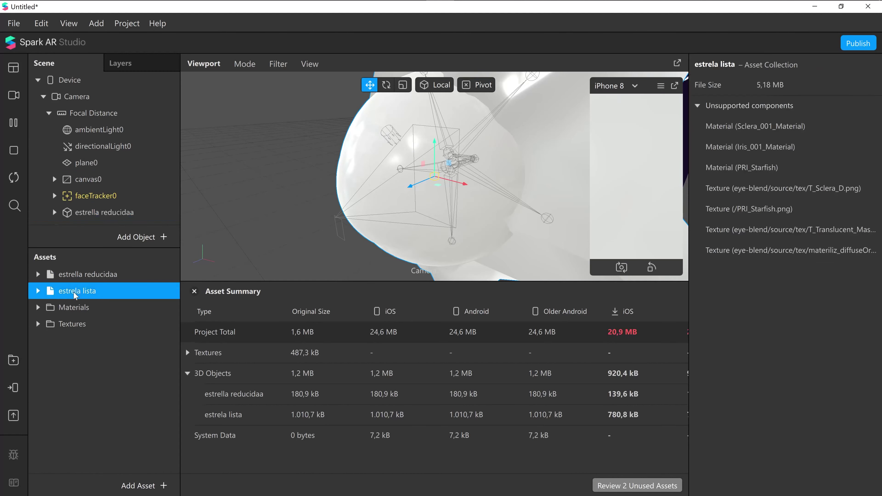
{"action": "left_click_drag", "start_coordinate": [87, 295], "coordinate": [98, 112]}
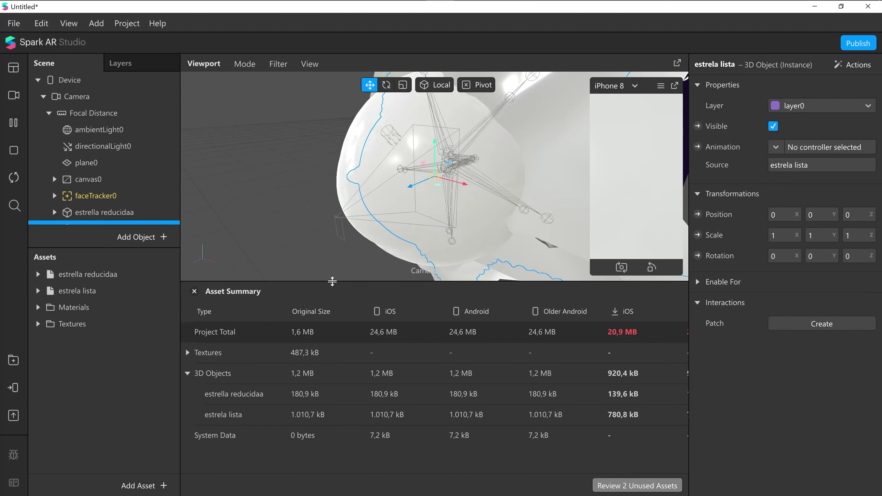
{"action": "left_click_drag", "start_coordinate": [333, 281], "coordinate": [333, 425]}
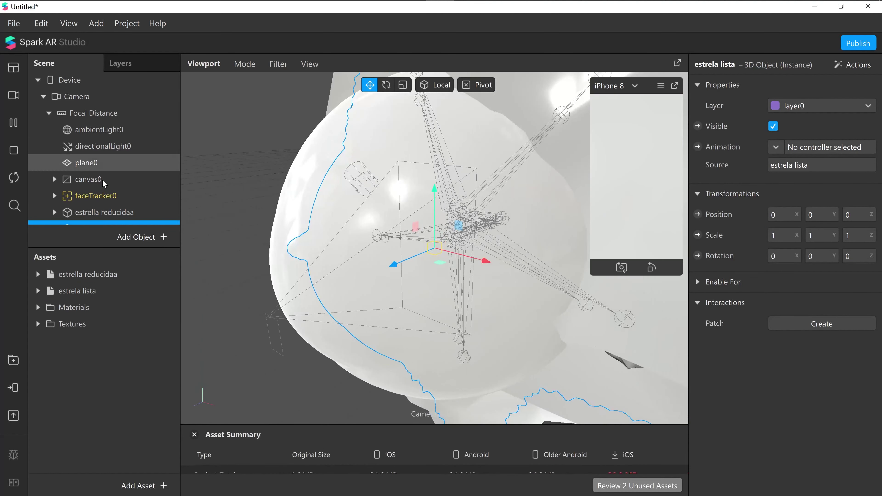
{"action": "scroll", "coordinate": [109, 151], "scroll_direction": "down", "scroll_amount": 2}
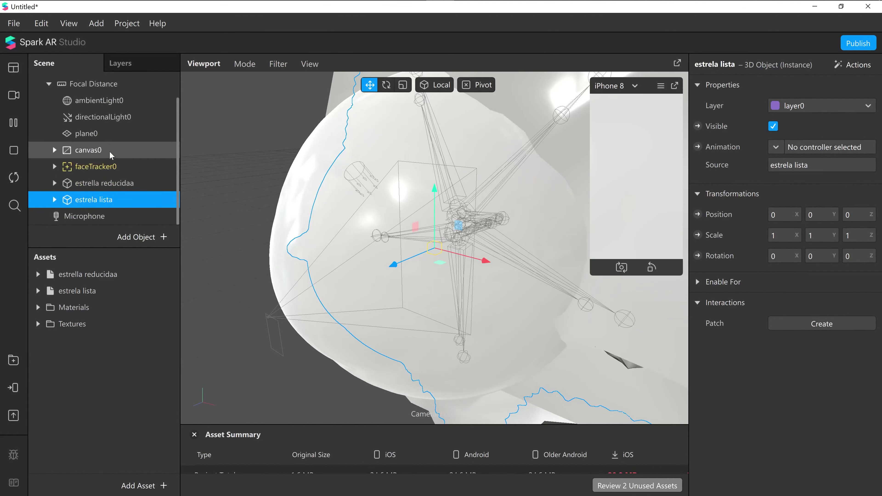
{"action": "left_click", "coordinate": [105, 183]}
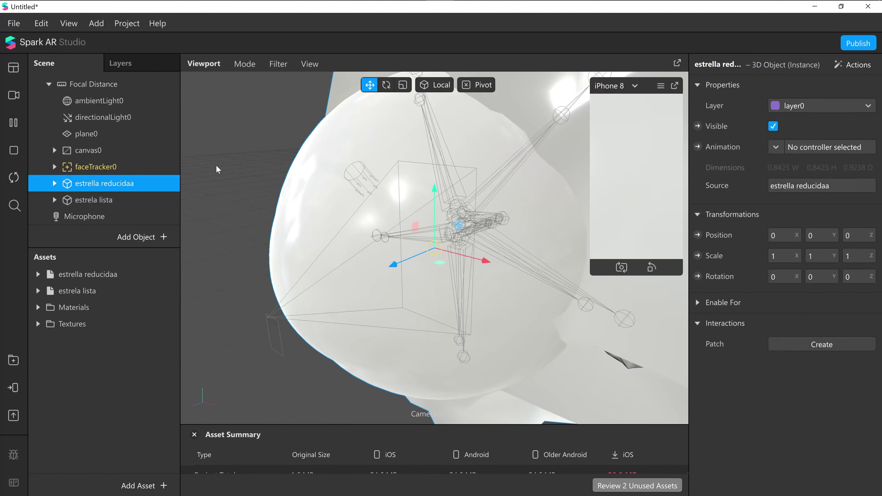
{"action": "left_click", "coordinate": [96, 200], "text": "ctrl"}
- Scale both starfish down to 0.0831 and move them forward toward the camera
{"action": "key", "text": "r"}
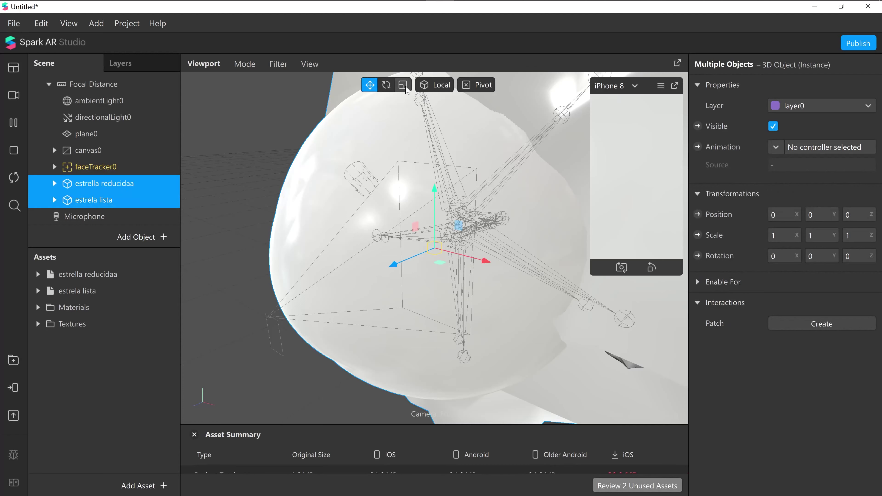
{"action": "mouse_move", "coordinate": [434, 247]}
{"action": "left_mouse_down"}
{"action": "mouse_move", "coordinate": [357, 324]}
{"action": "mouse_move", "coordinate": [220, 356]}
{"action": "left_mouse_up"}
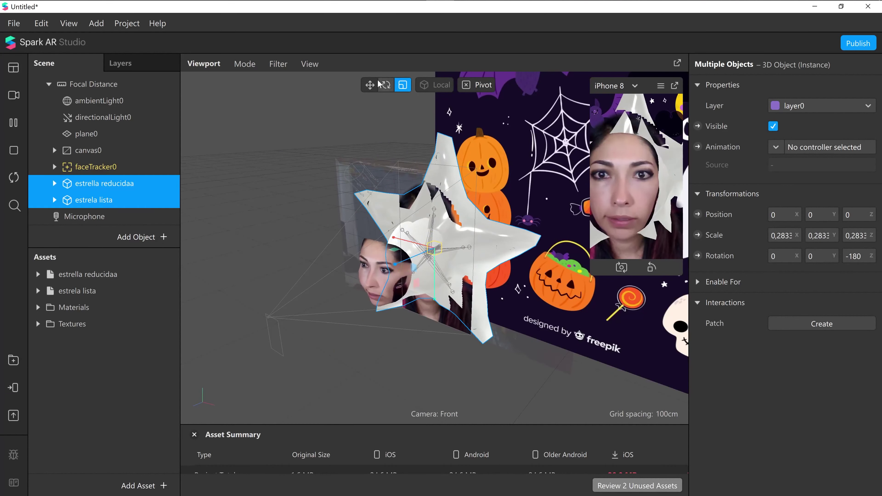
{"action": "key", "text": "w"}
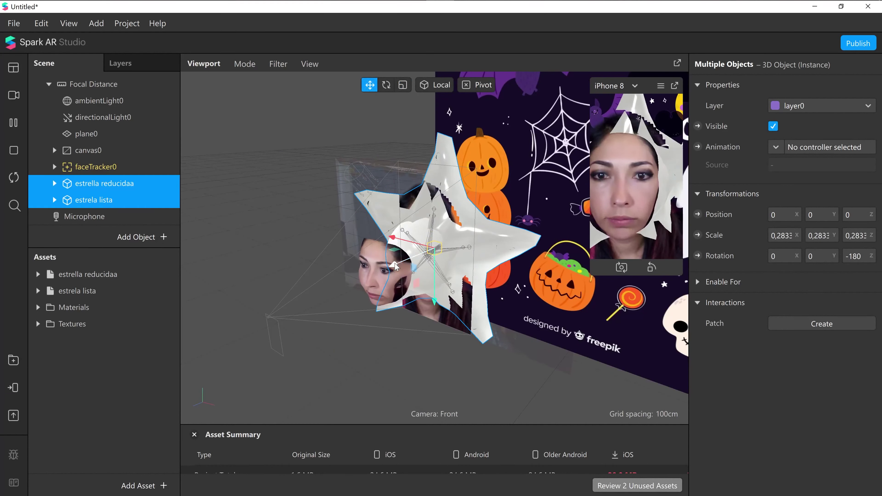
{"action": "left_click_drag", "start_coordinate": [395, 266], "coordinate": [395, 99]}
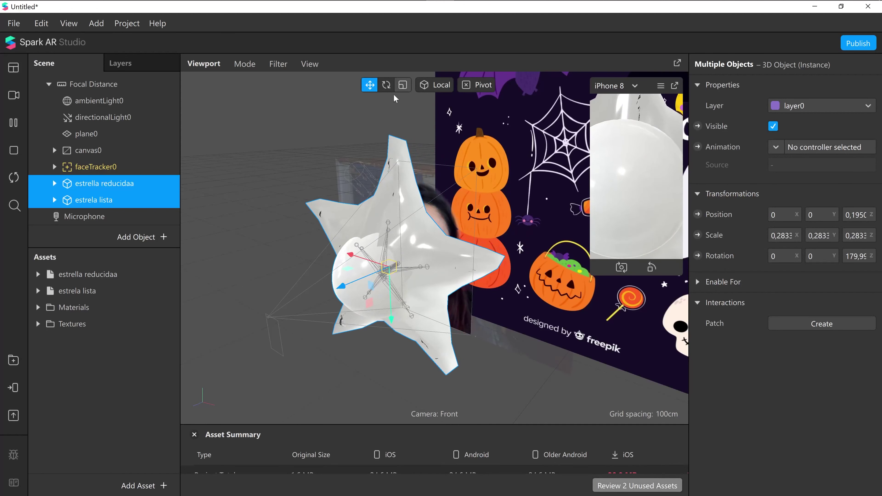
{"action": "left_click", "coordinate": [403, 85]}
{"action": "mouse_move", "coordinate": [392, 259]}
{"action": "left_mouse_down"}
{"action": "mouse_move", "coordinate": [410, 263]}
{"action": "mouse_move", "coordinate": [396, 267]}
{"action": "left_mouse_up"}
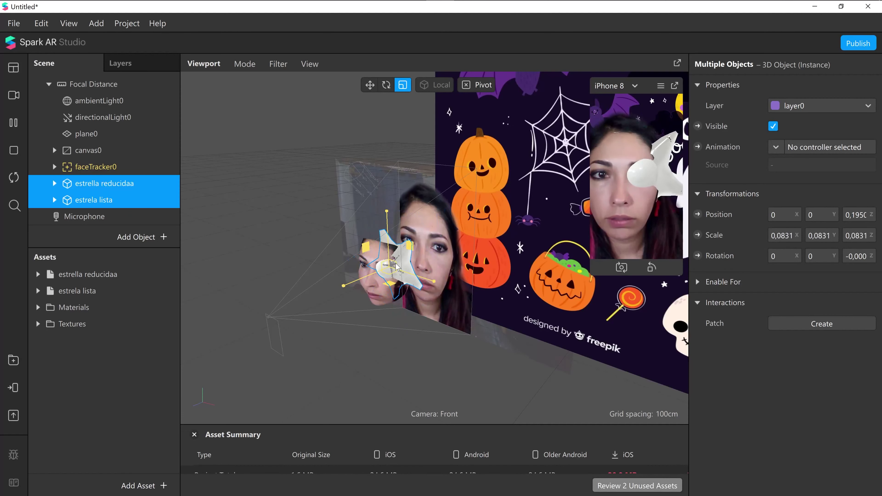
{"action": "left_click", "coordinate": [373, 85]}
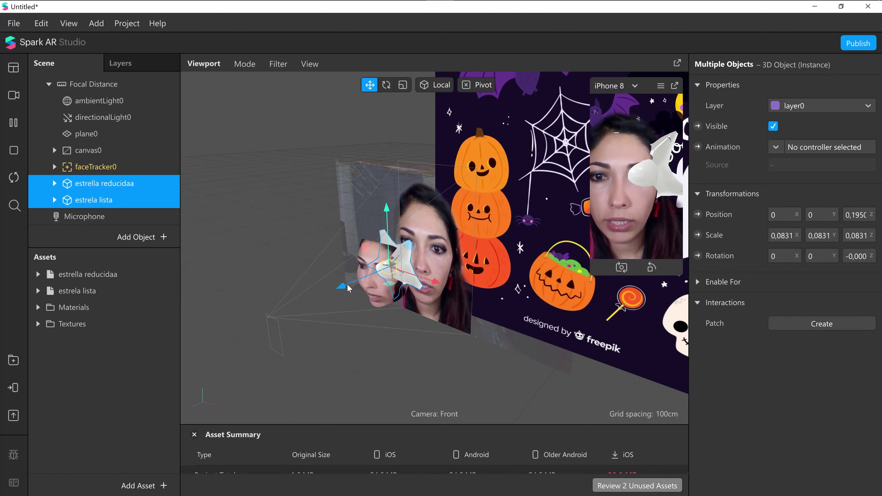
{"action": "left_click_drag", "start_coordinate": [344, 287], "coordinate": [315, 305]}
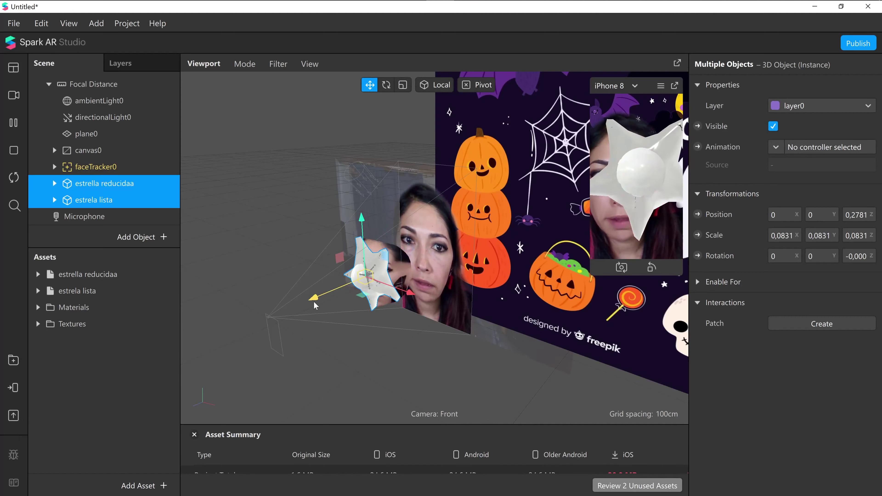
- Raise estrella reducidaa above the face and lower estrela lista slightly
{"action": "left_click", "coordinate": [132, 151]}
{"action": "left_click", "coordinate": [121, 183]}
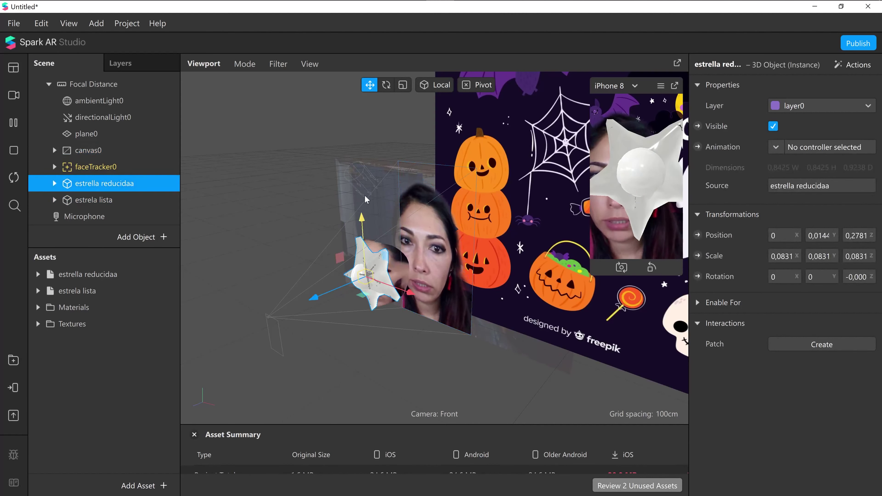
{"action": "left_click_drag", "start_coordinate": [365, 199], "coordinate": [364, 157]}
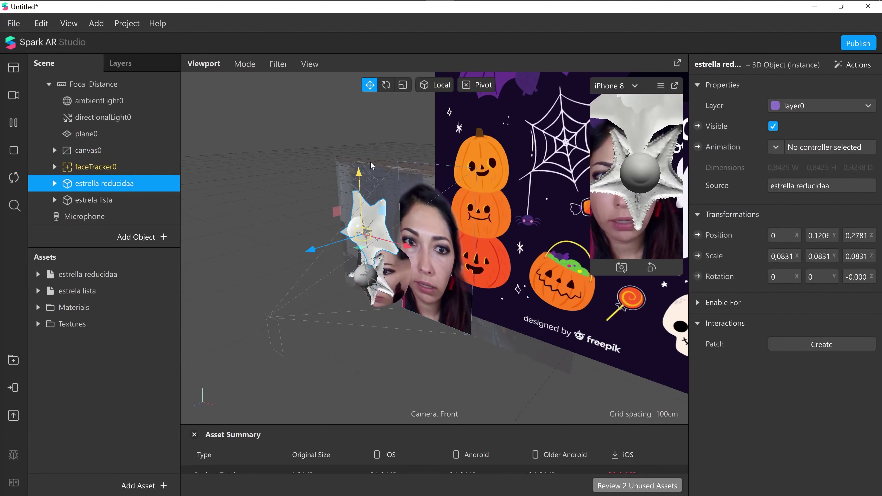
{"action": "left_click", "coordinate": [111, 200]}
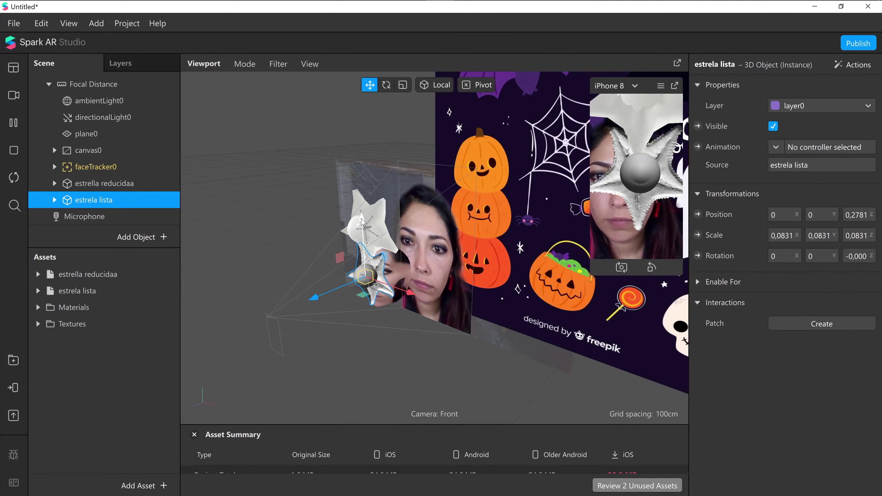
{"action": "left_click_drag", "start_coordinate": [362, 222], "coordinate": [363, 240]}
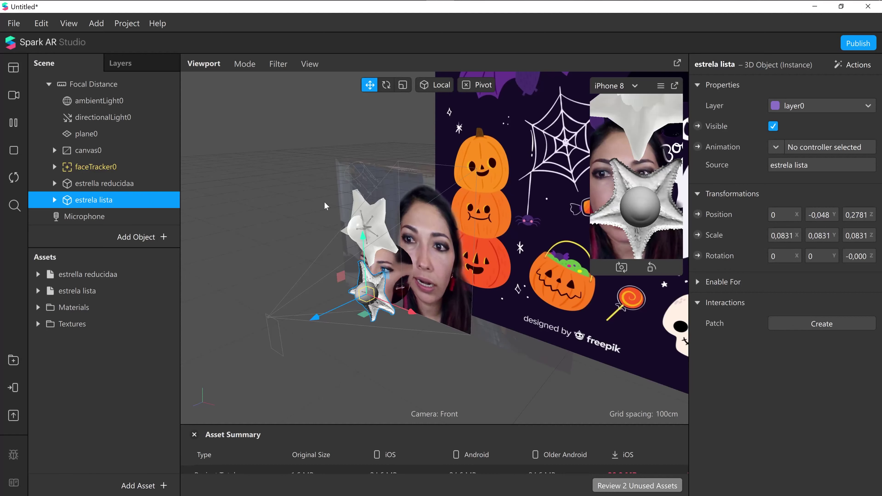
{"action": "left_click", "coordinate": [226, 216]}
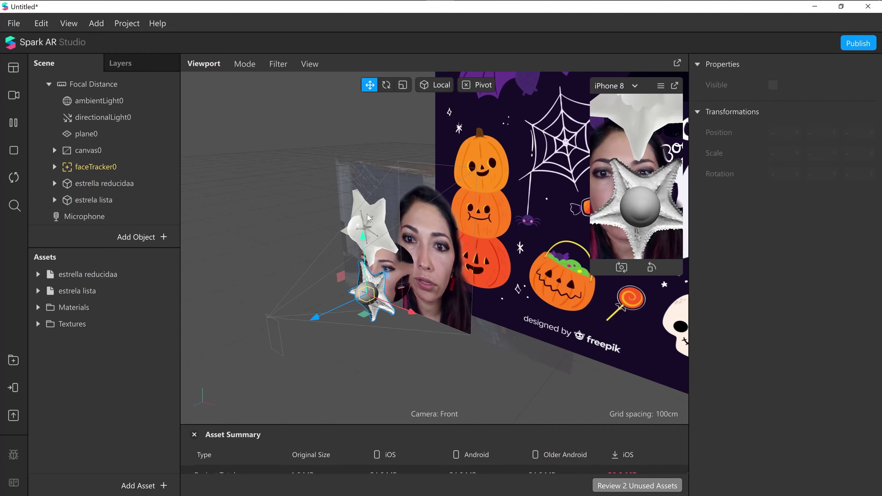
{"action": "left_click", "coordinate": [97, 182]}
- Lower the estrella reducidaa starfish slightly along Y, then bring Blender to the front
{"action": "left_click_drag", "start_coordinate": [359, 172], "coordinate": [362, 196]}
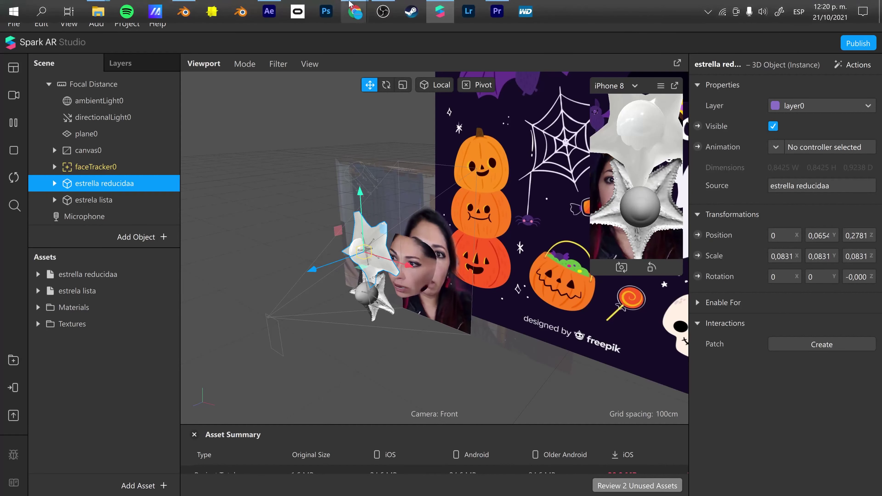
{"action": "mouse_move", "coordinate": [440, 10]}
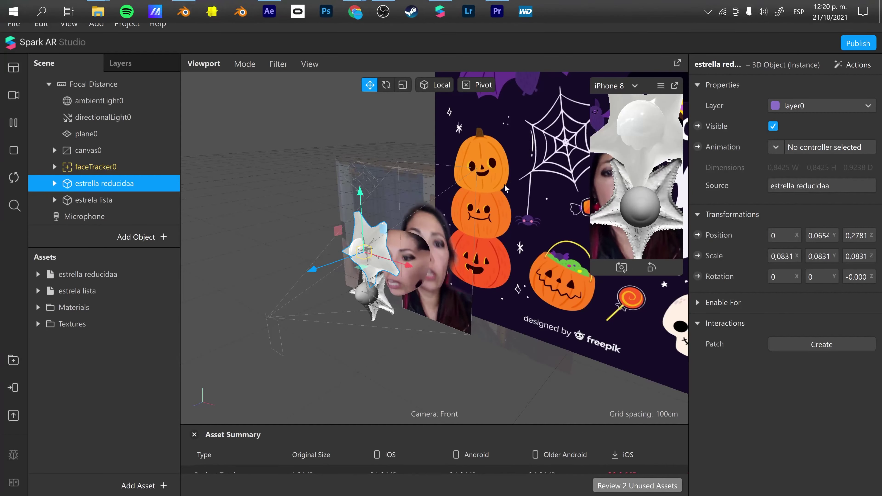
{"action": "left_click", "coordinate": [184, 20]}
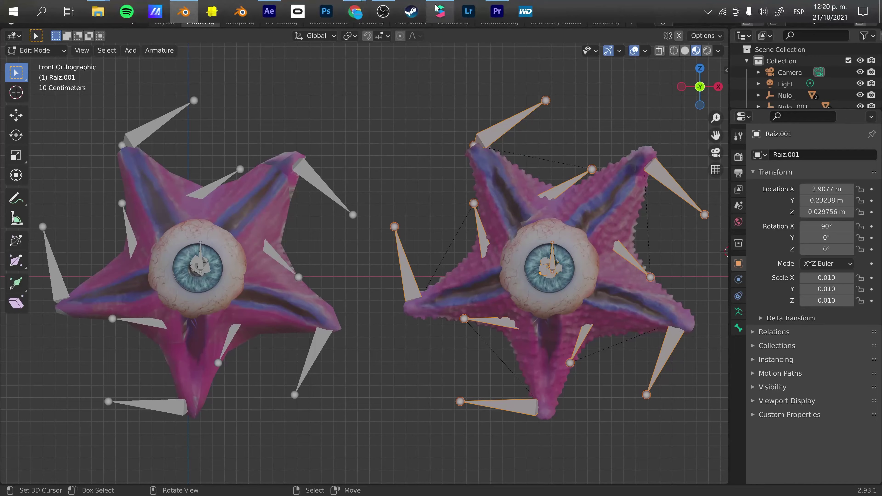
- Review the two textured starfish rigs in Blender and go back to Spark AR Studio
{"action": "left_click", "coordinate": [436, 7]}
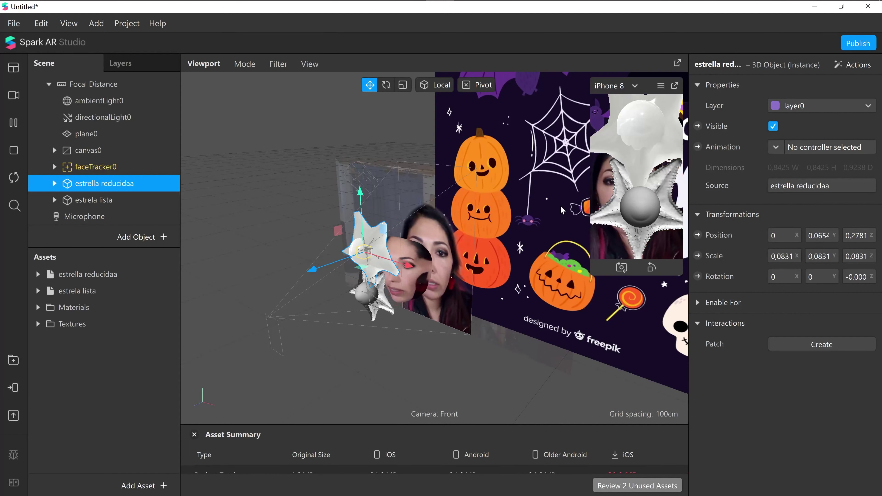
- Select both starfish and move them together up and to the left, off the face
{"action": "left_click", "coordinate": [38, 276]}
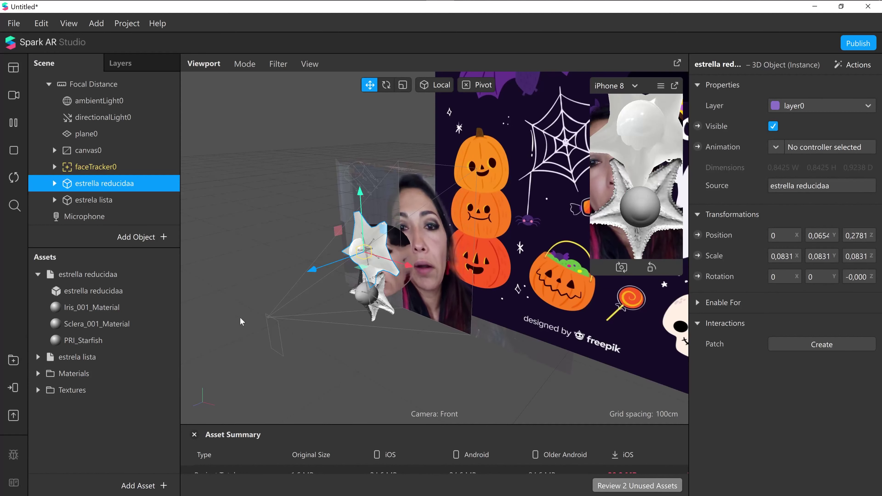
{"action": "left_click", "coordinate": [91, 200]}
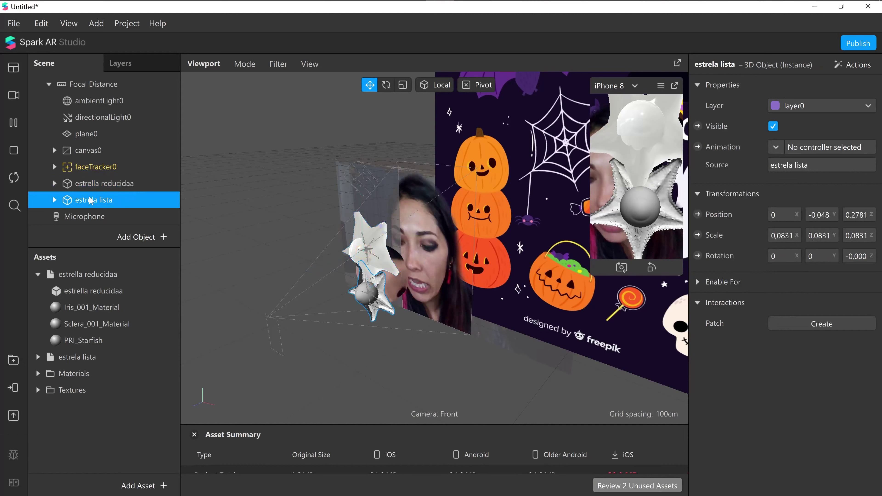
{"action": "left_click", "coordinate": [101, 183], "text": "ctrl"}
{"action": "left_click_drag", "start_coordinate": [364, 236], "coordinate": [361, 179]}
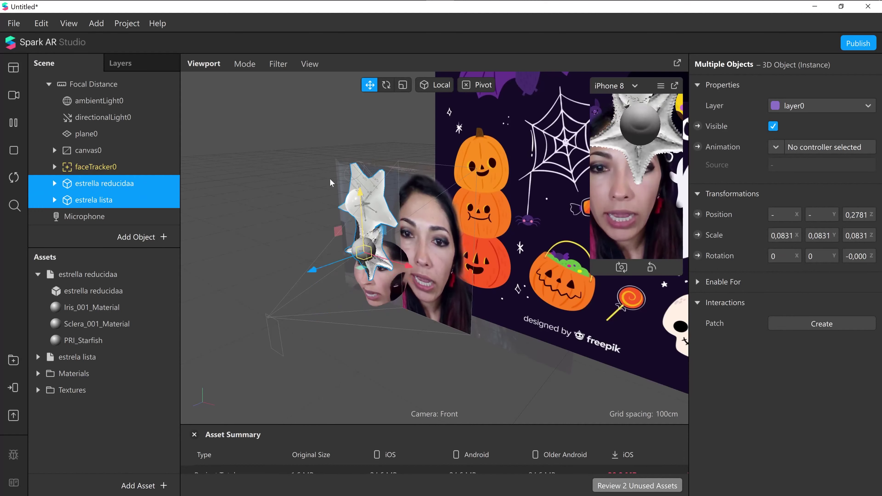
{"action": "left_click_drag", "start_coordinate": [407, 250], "coordinate": [341, 233]}
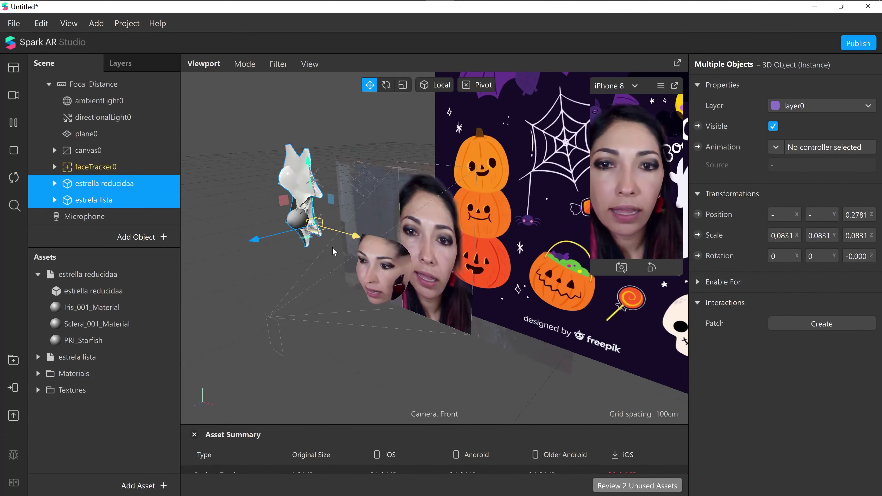